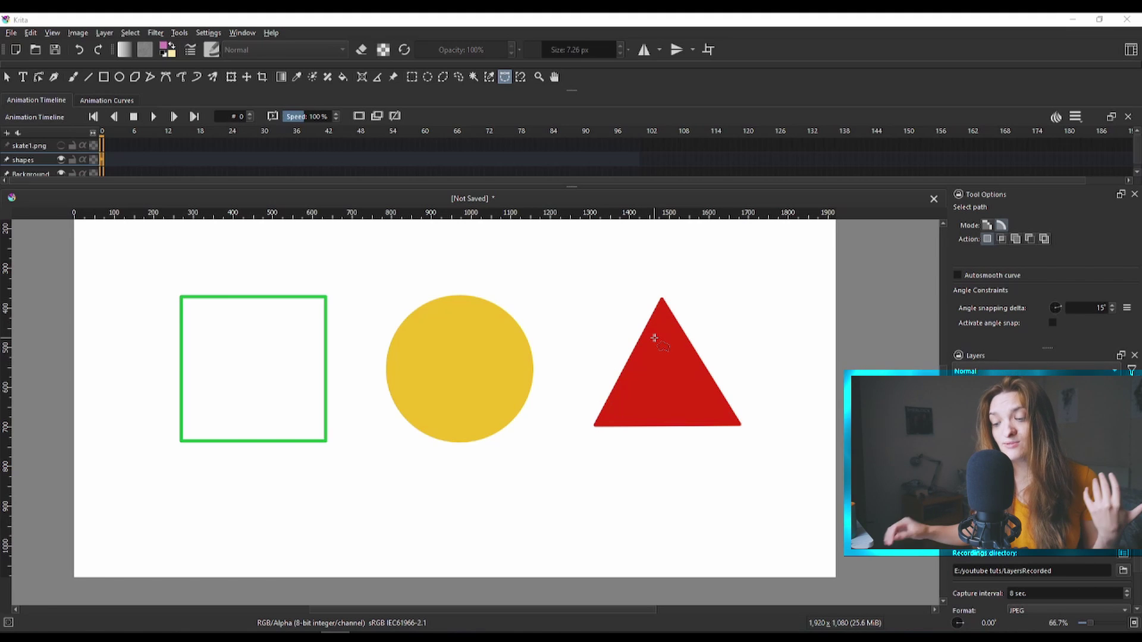
- Pick the Bezier Curve tool from the toolbox to trace the square, circle and triangle
left_click(165, 78)
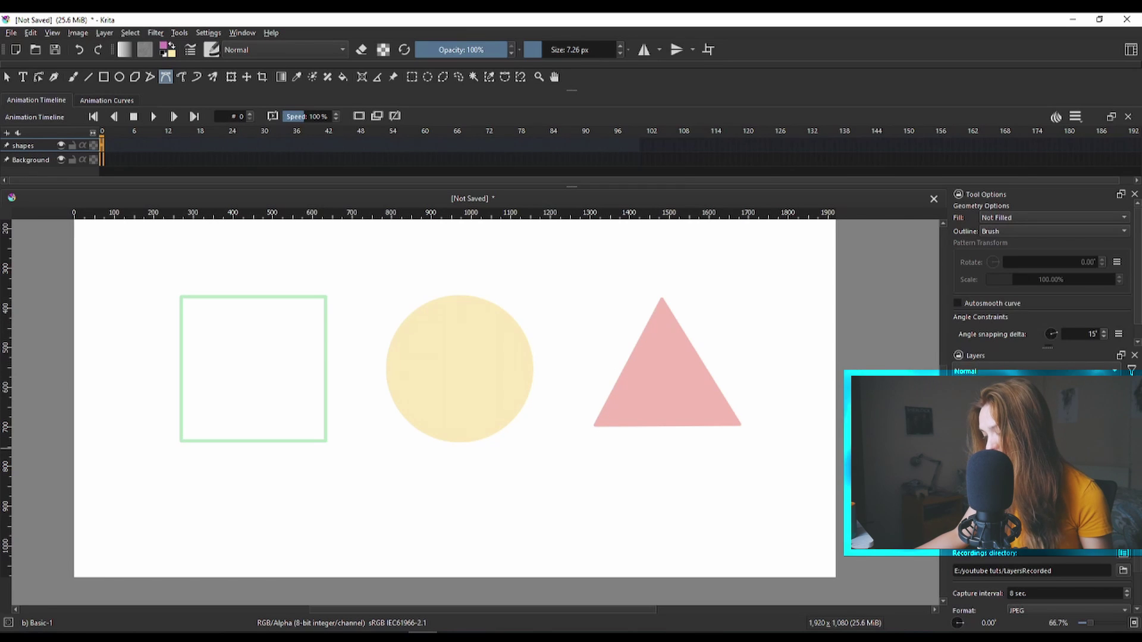
- Add a new empty Paint Layer 1 above the faded shapes layer
key("Insert")
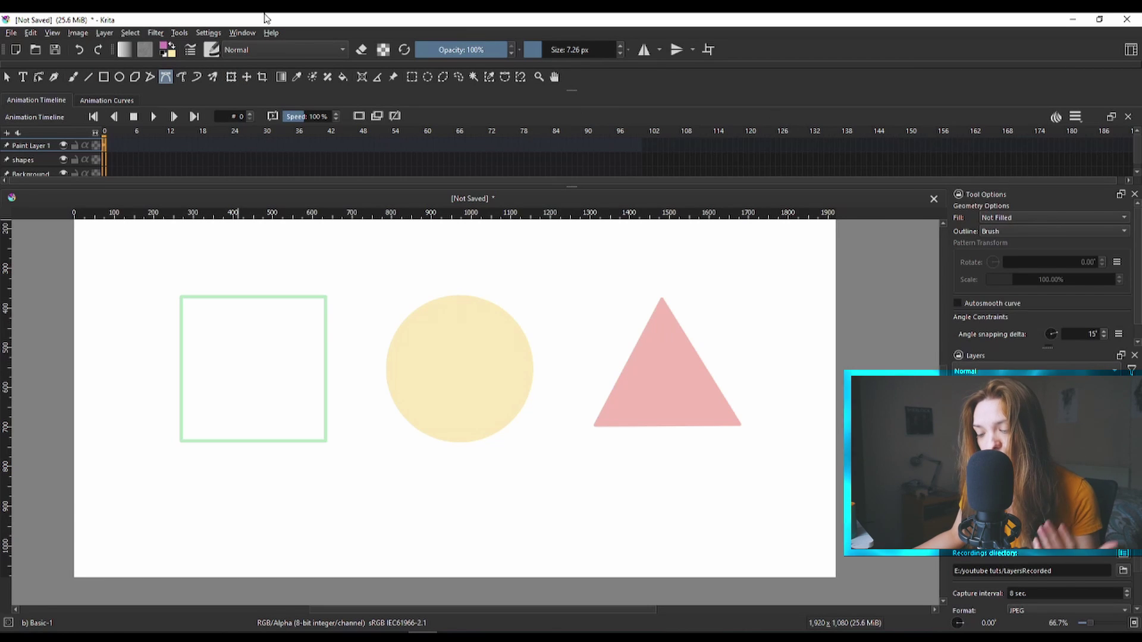
left_click(208, 34)
mouse_move(244, 130)
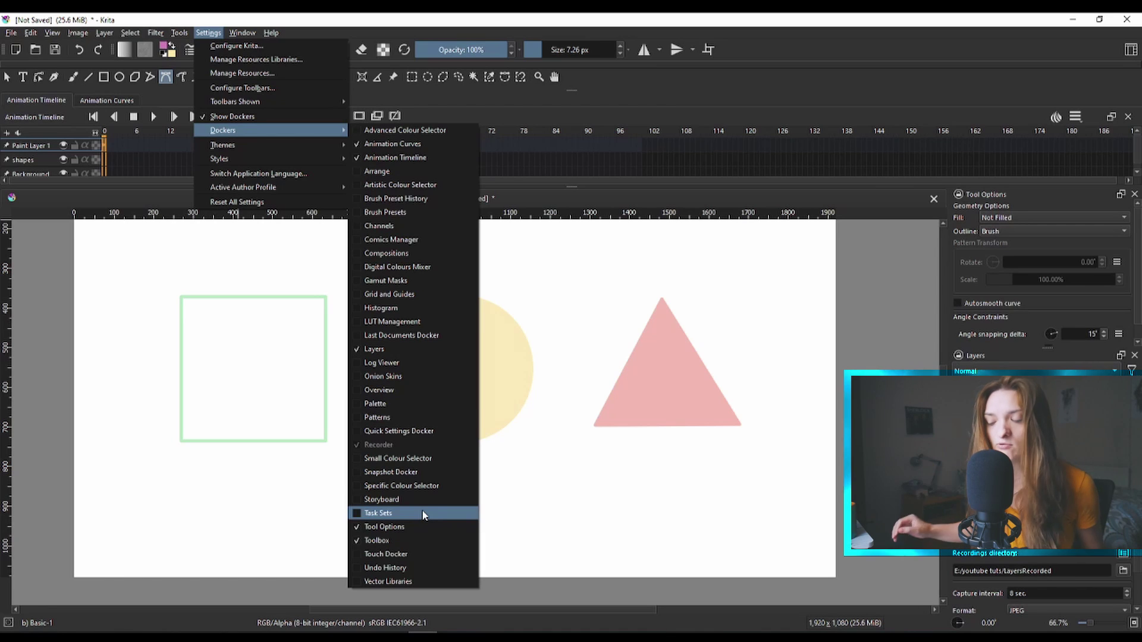
key("Escape")
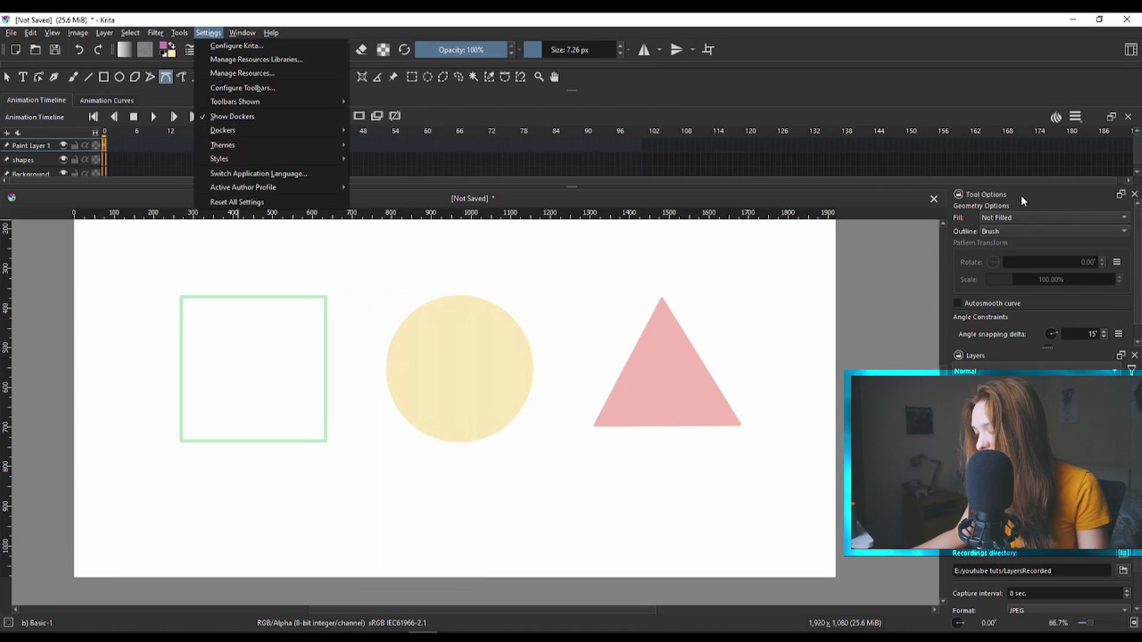
key("Escape")
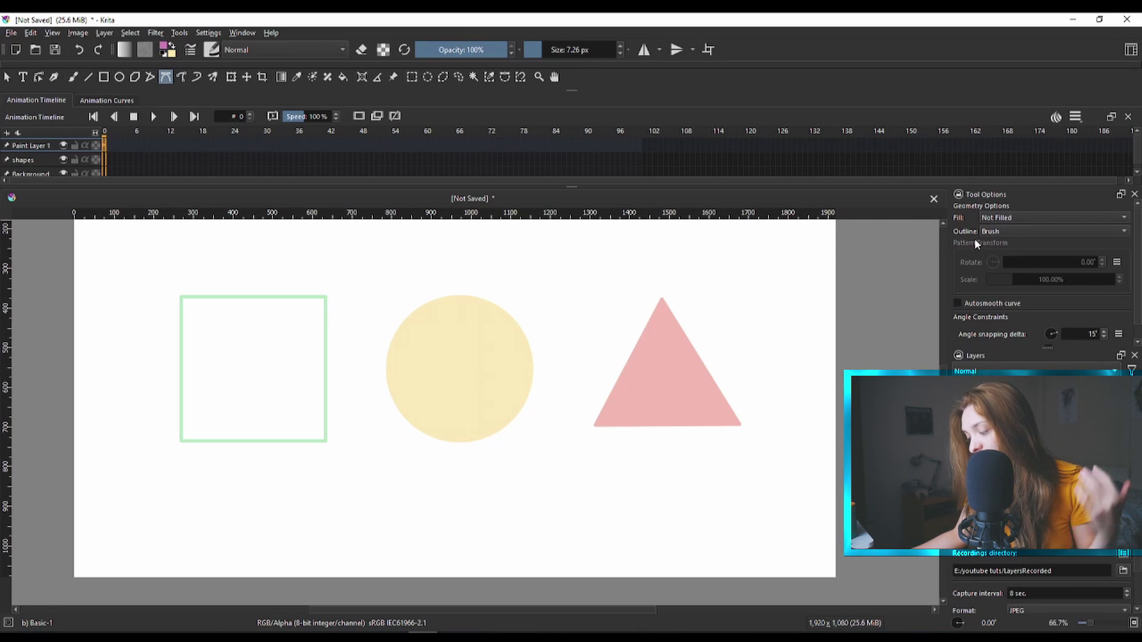
- Keep the Bezier curve fill as Not Filled and bring up the Outline choices
scroll(1057, 323, "down", 1)
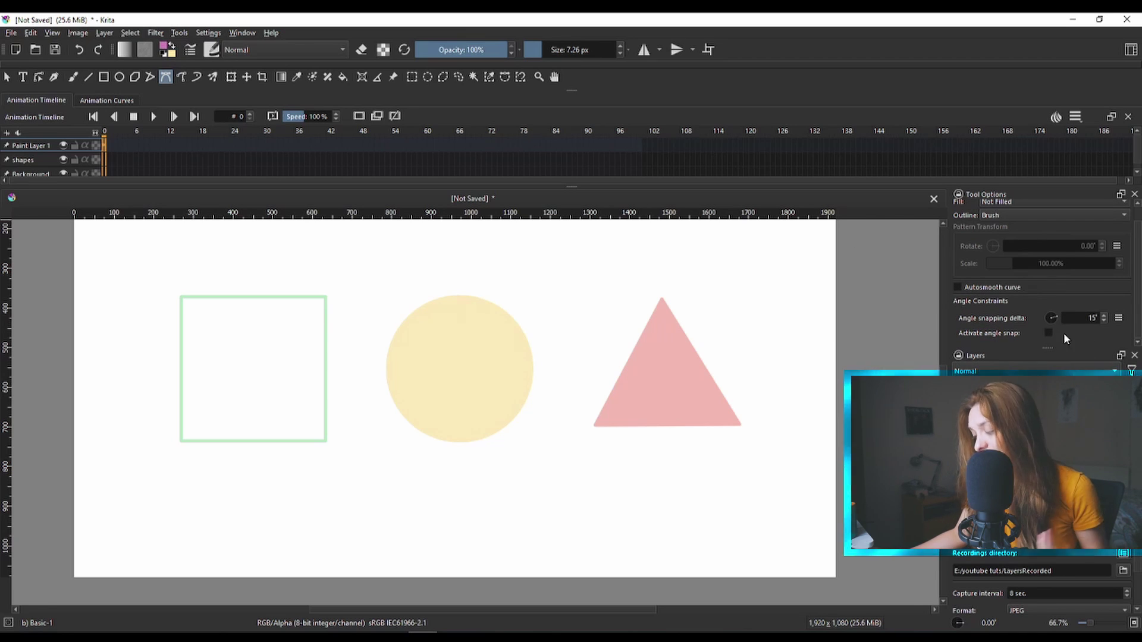
scroll(1009, 271, "up", 1)
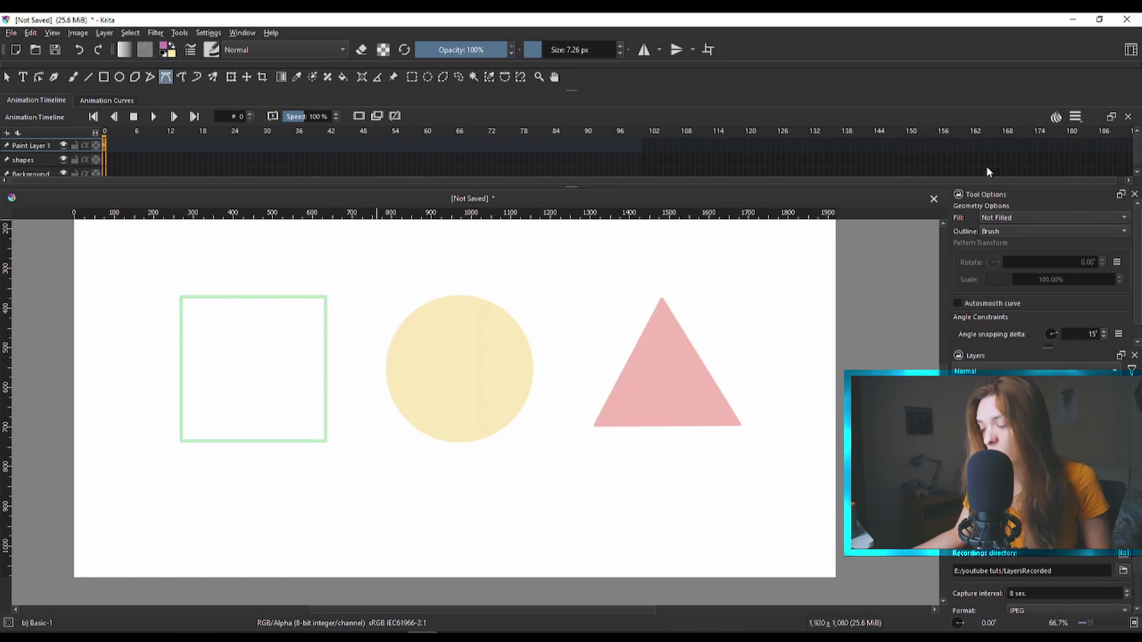
left_click(1033, 218)
left_click(1029, 218)
left_click(1029, 218)
left_click(985, 218)
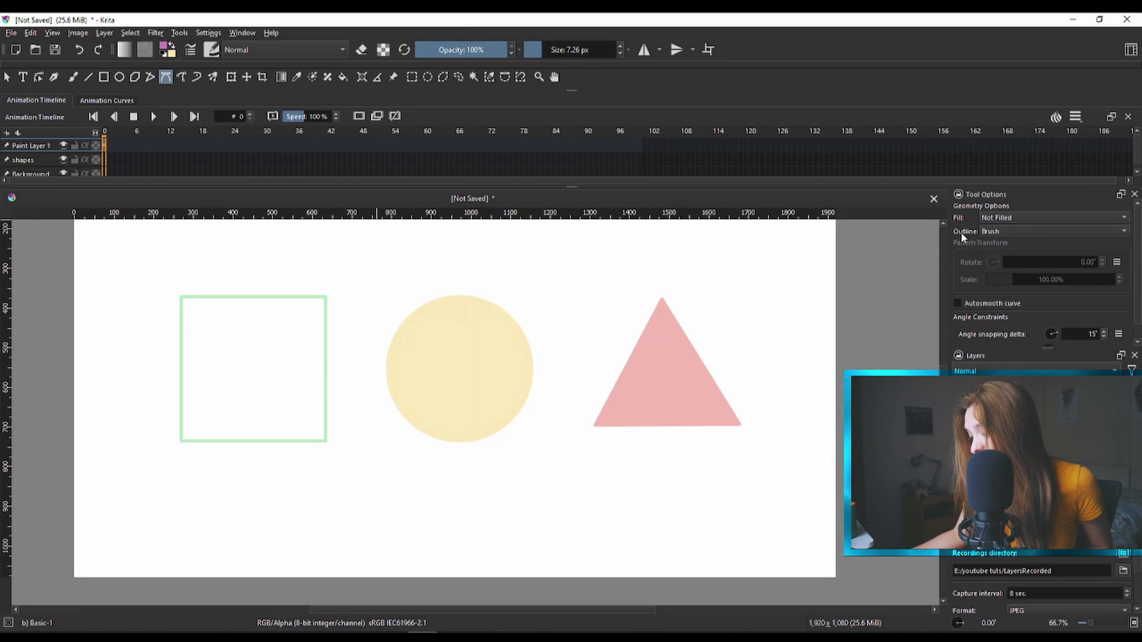
left_click(992, 232)
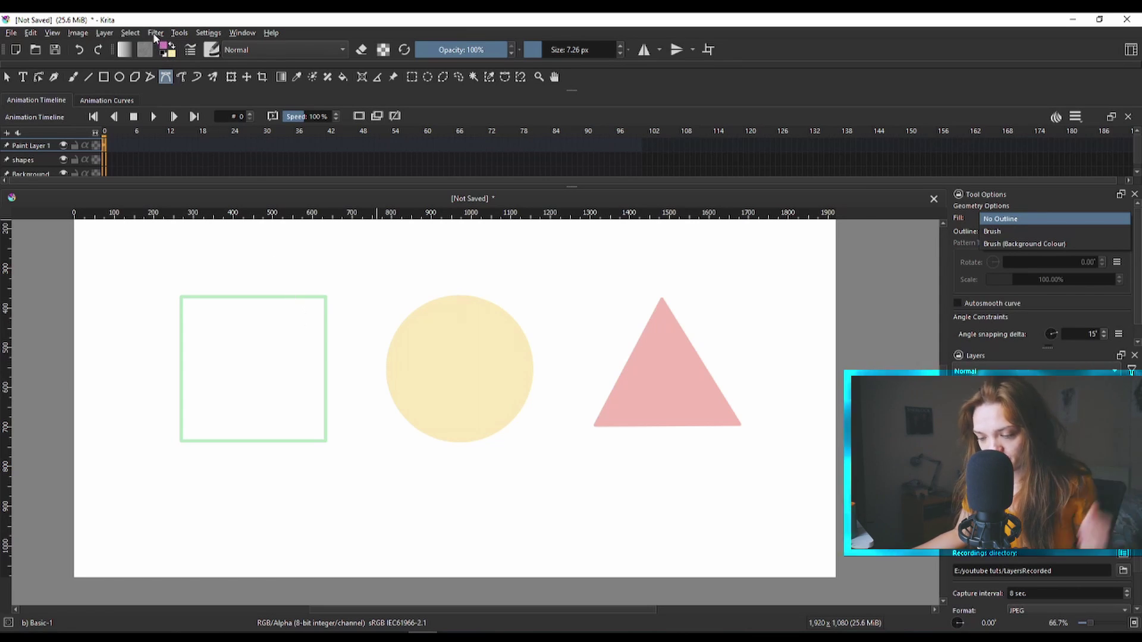
- Set the foreground painting colour to dark green #2b8467
left_click(166, 50)
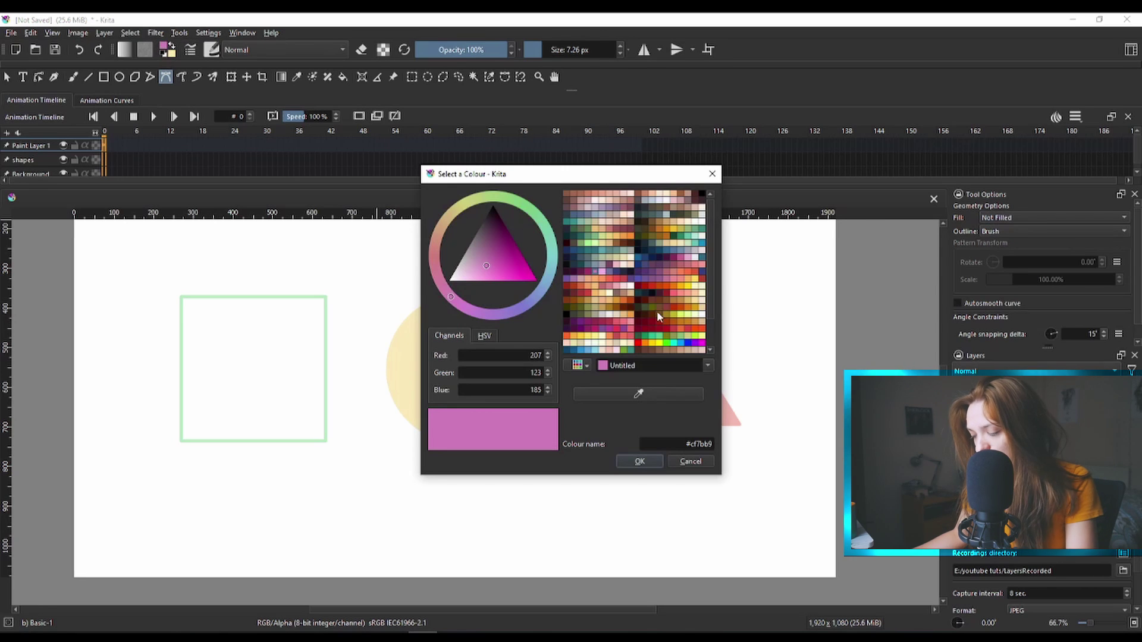
left_click(684, 240)
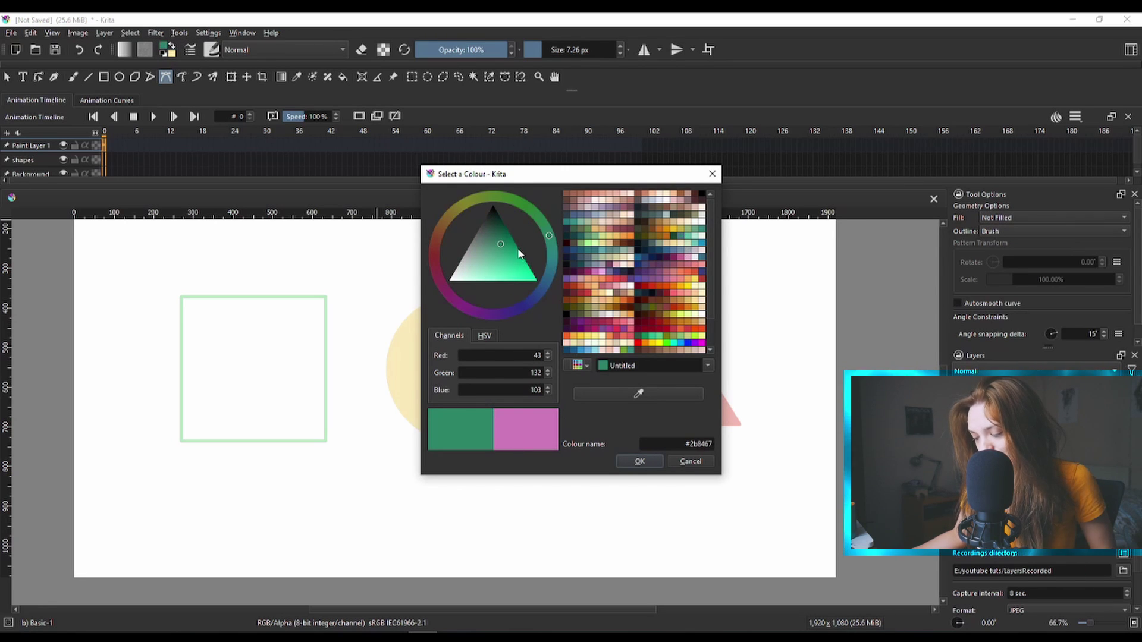
left_click(650, 466)
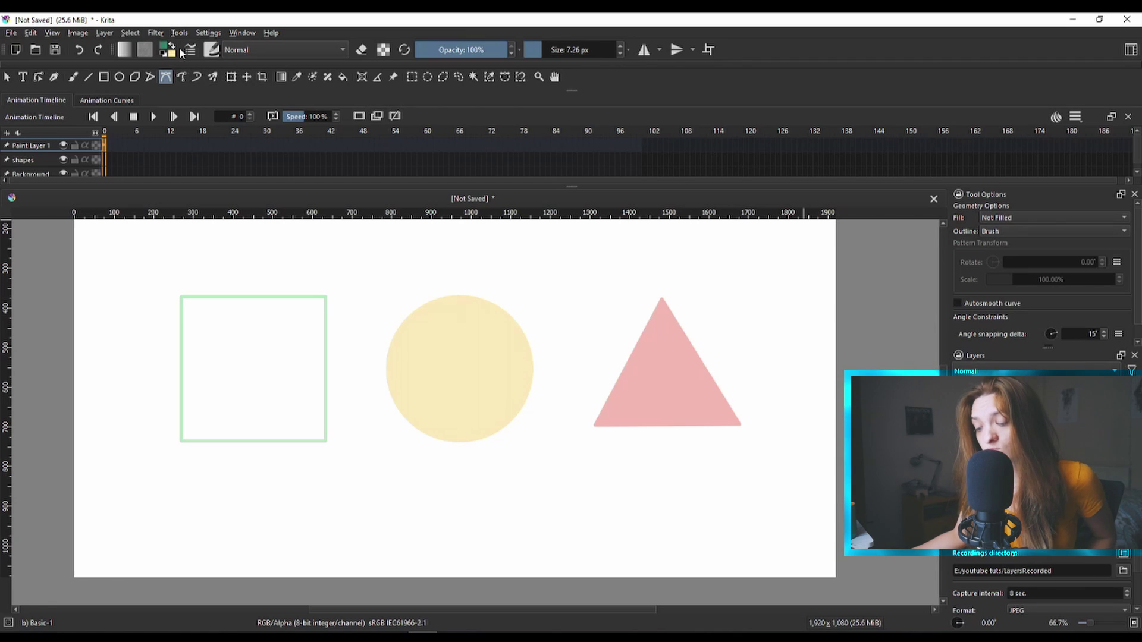
- Set the brush size to 10.56 px
left_click(213, 51)
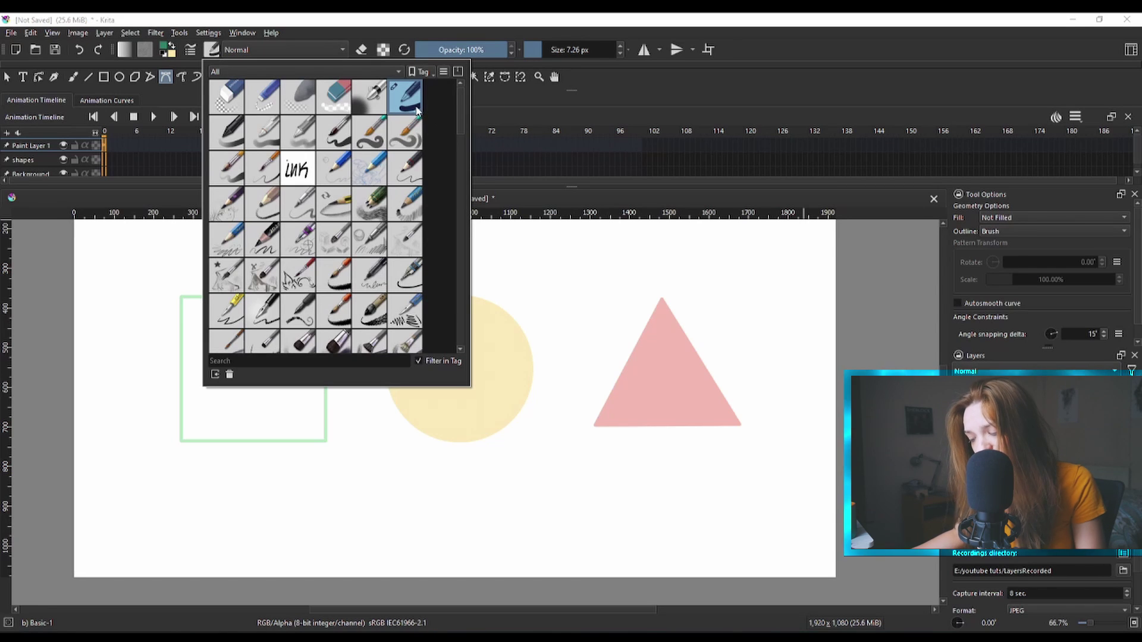
left_click(544, 52)
left_click(544, 52)
left_click_drag(541, 51, 539, 51)
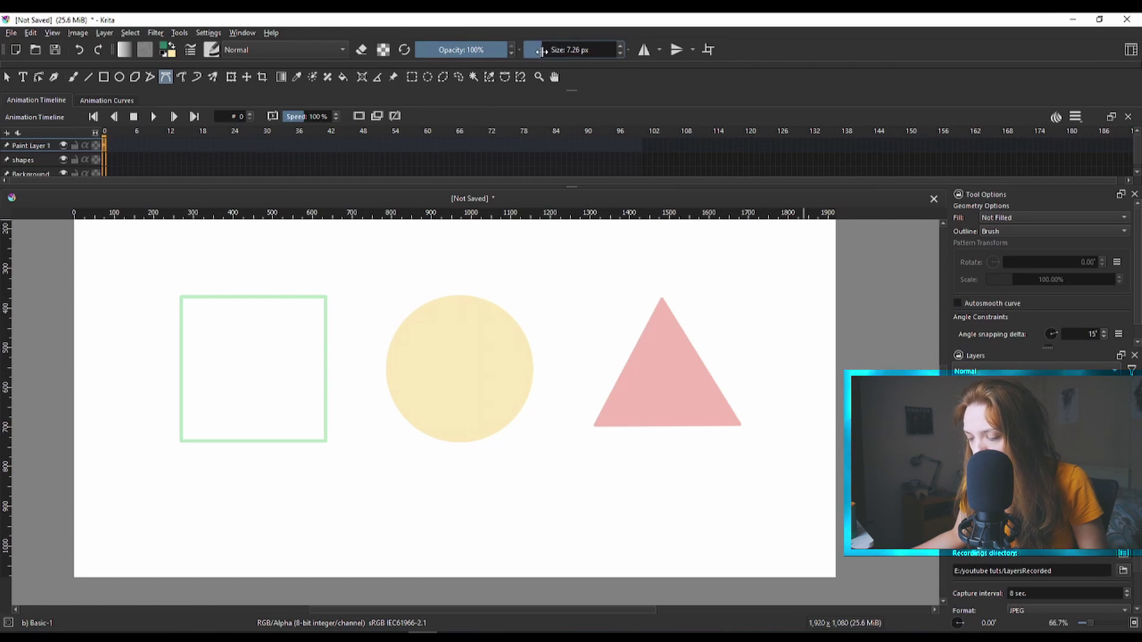
left_click(544, 52)
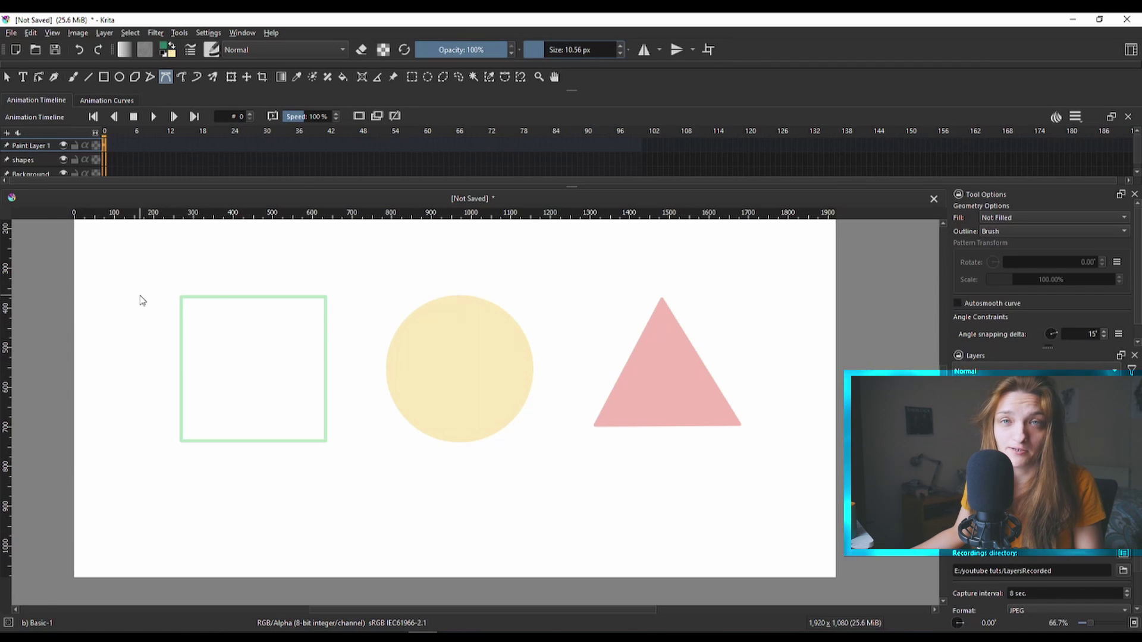
scroll(172, 300, "up", 1)
left_click_drag(376, 342, 413, 368)
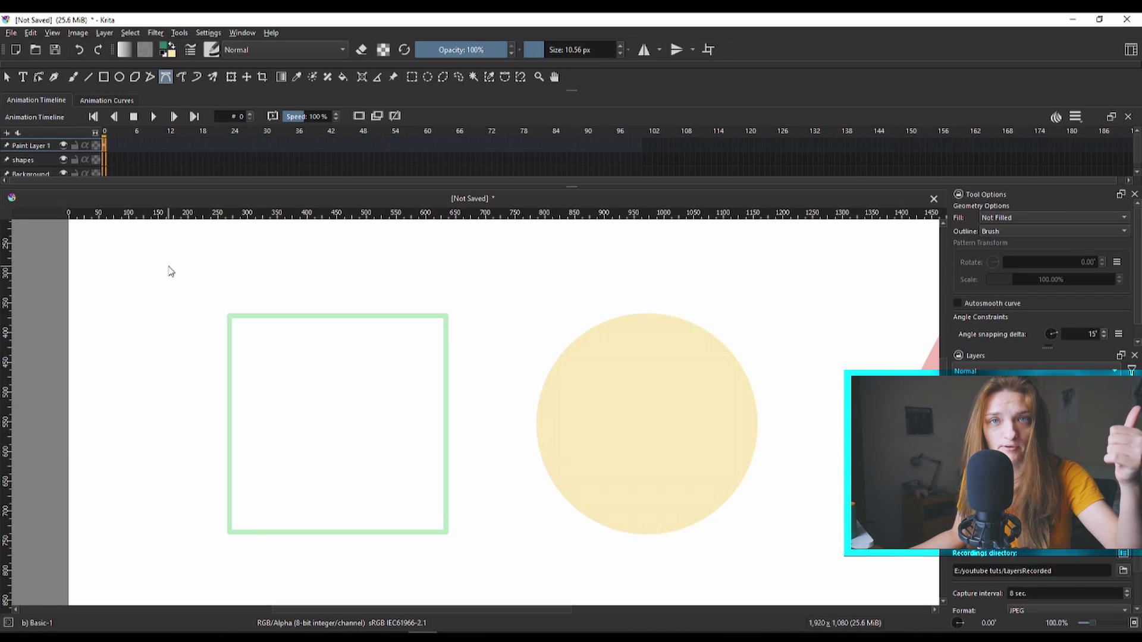
left_click(228, 318)
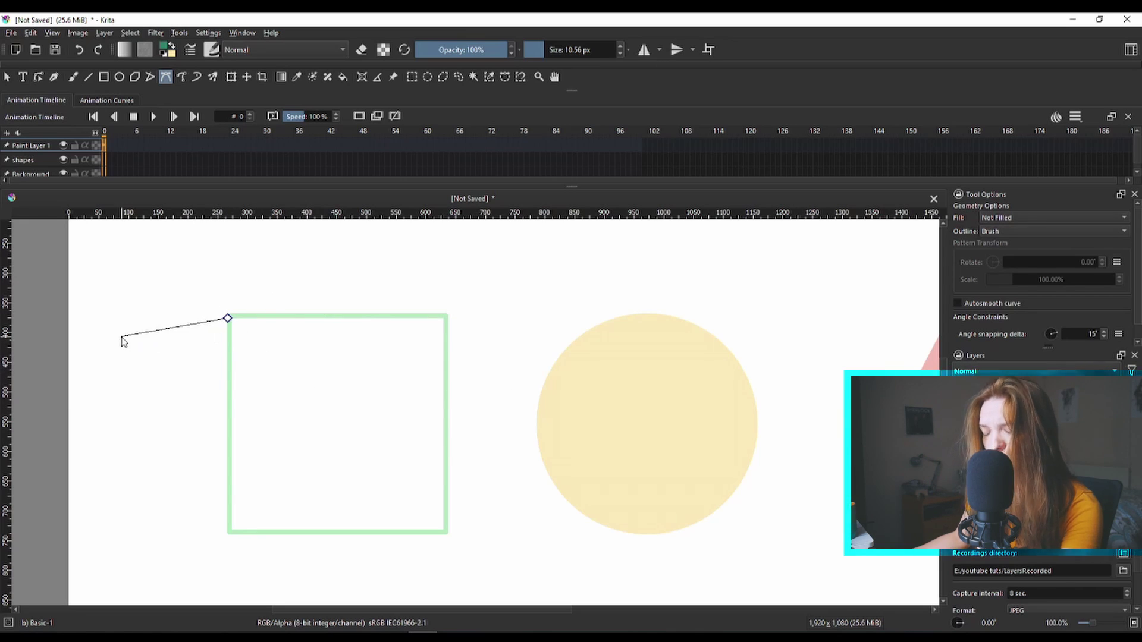
left_click(378, 321)
left_click(362, 458)
left_click(197, 443)
left_click(183, 337)
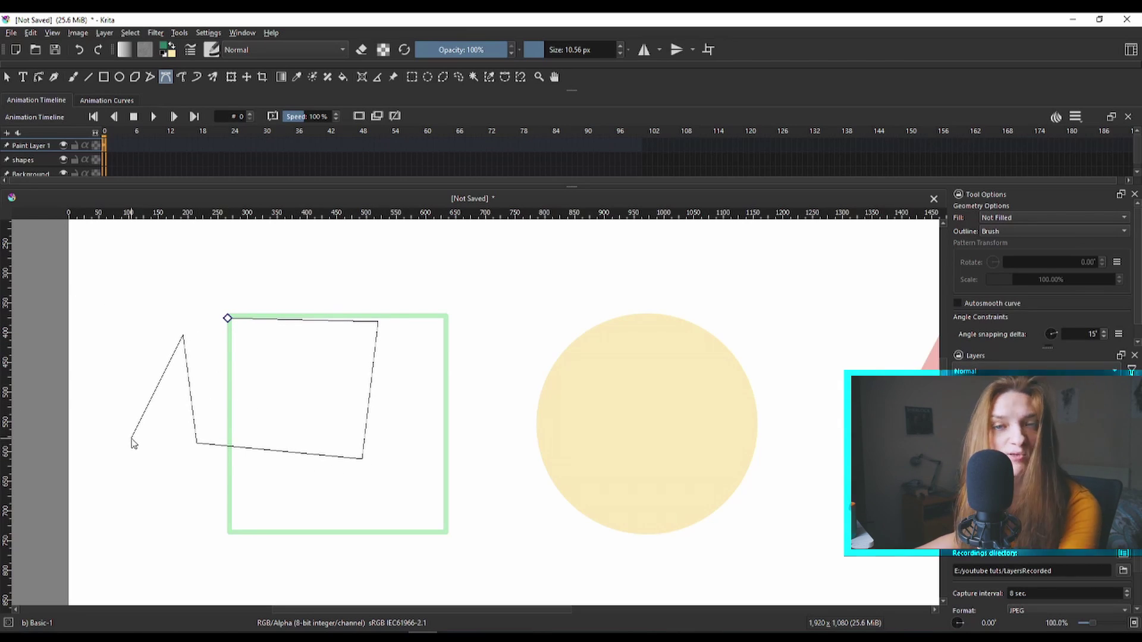
key("BackSpace")
key("BackSpace")
key("BackSpace")
key("BackSpace")
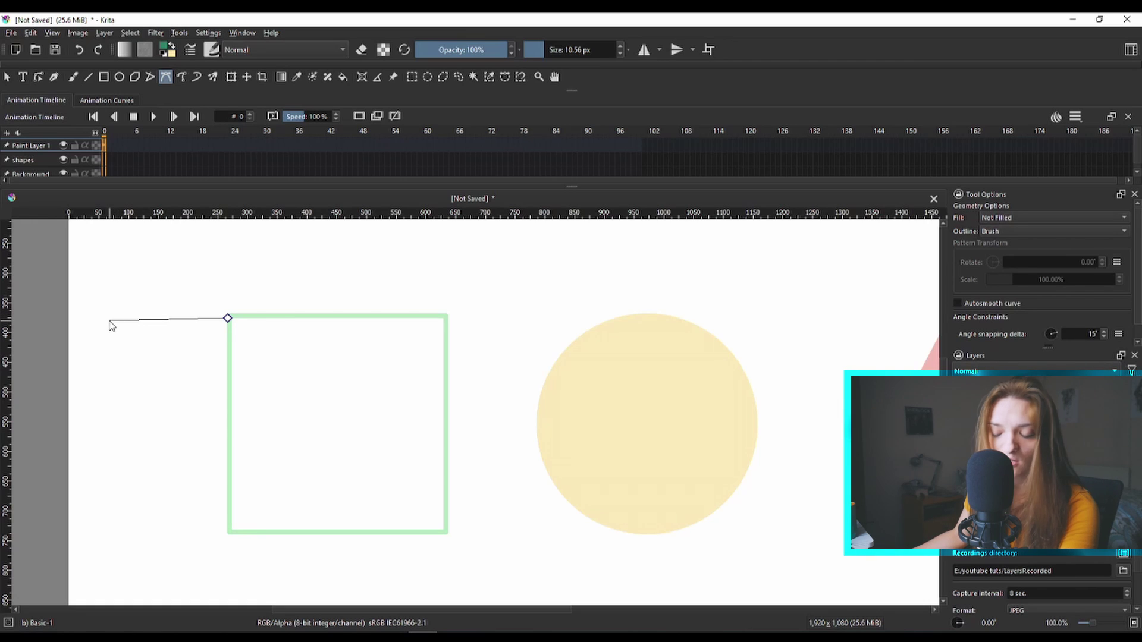
scroll(216, 314, "up", 3)
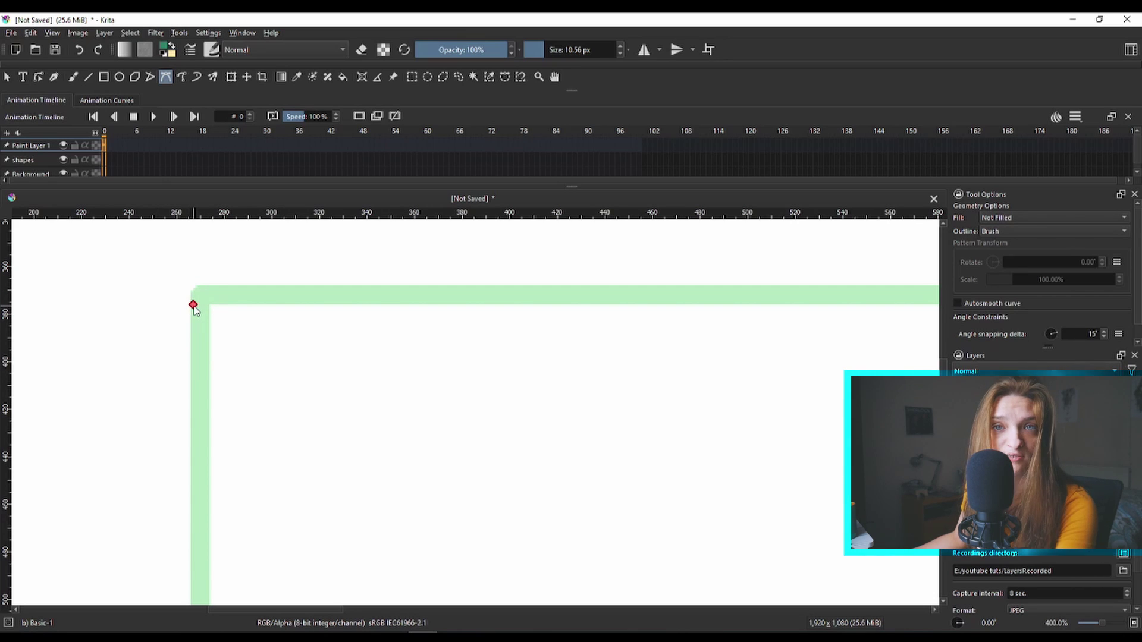
left_click(193, 306)
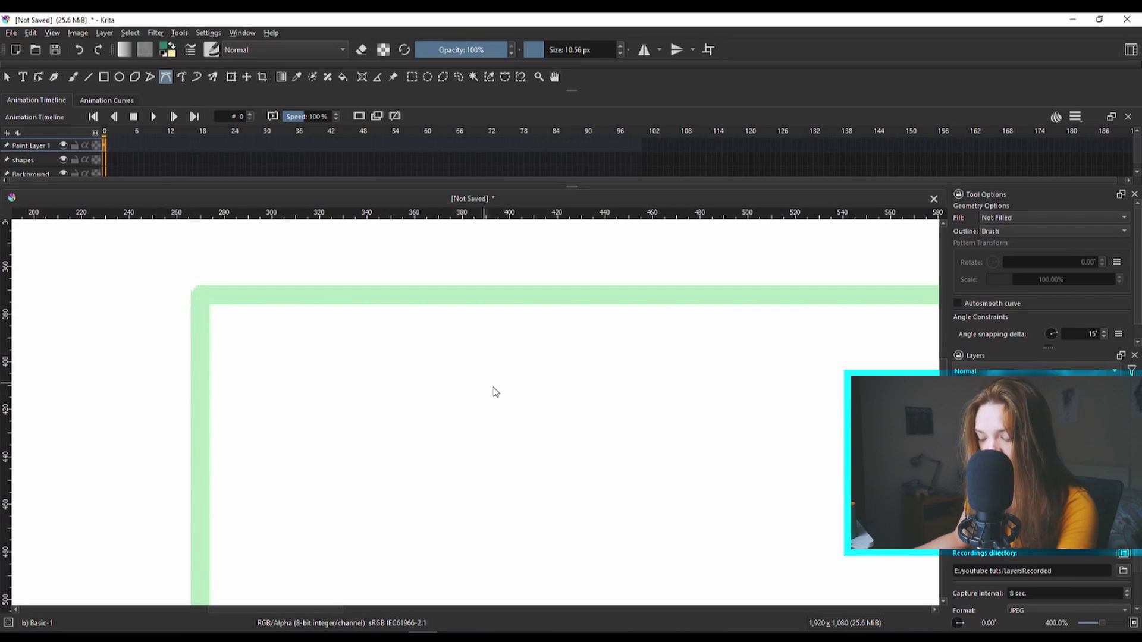
key("1")
left_click_drag(593, 438, 383, 332)
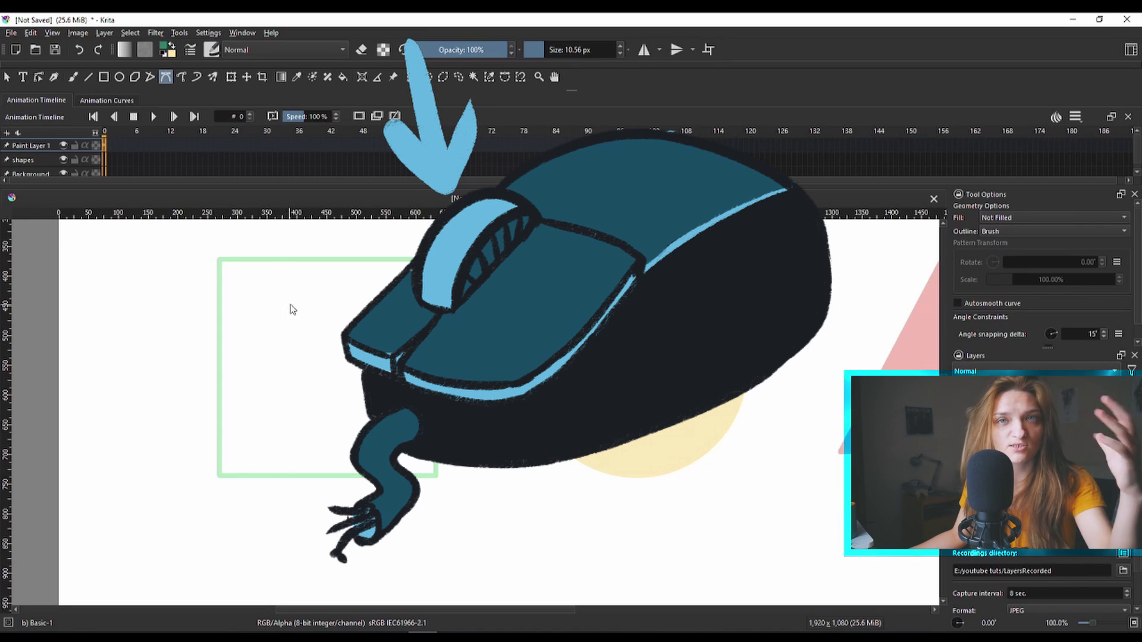
- Place points at the square's remaining corners and close the path into a green square outline
scroll(257, 298, "up", 3)
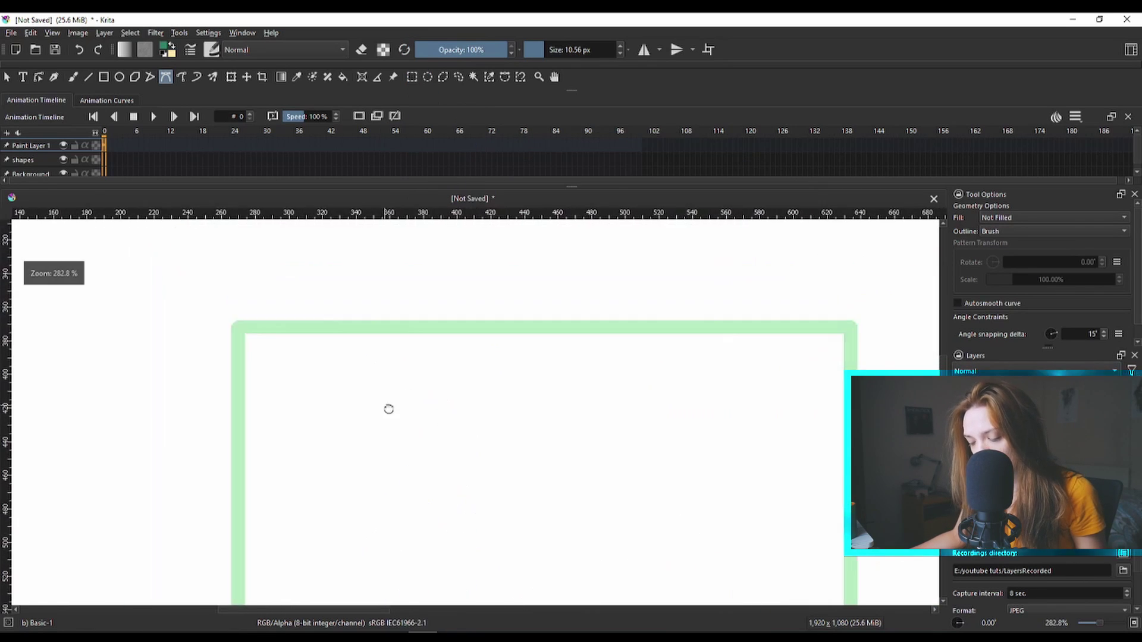
scroll(440, 428, "up", 1)
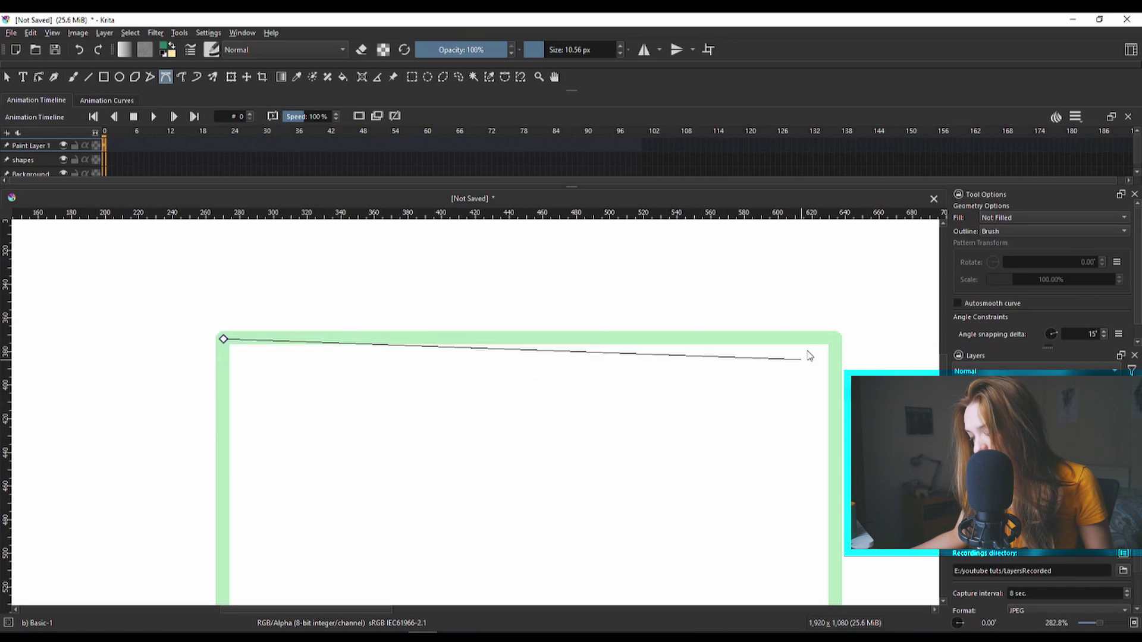
scroll(830, 340, "down", 2)
left_click_drag(824, 382, 600, 296)
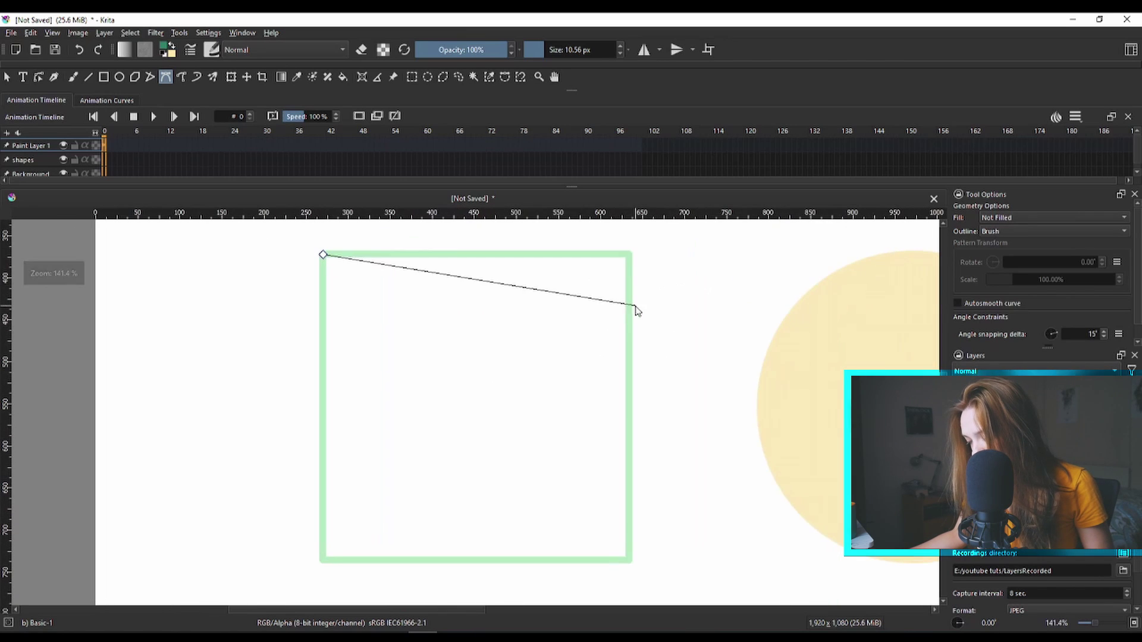
left_click(629, 255)
left_click(631, 559)
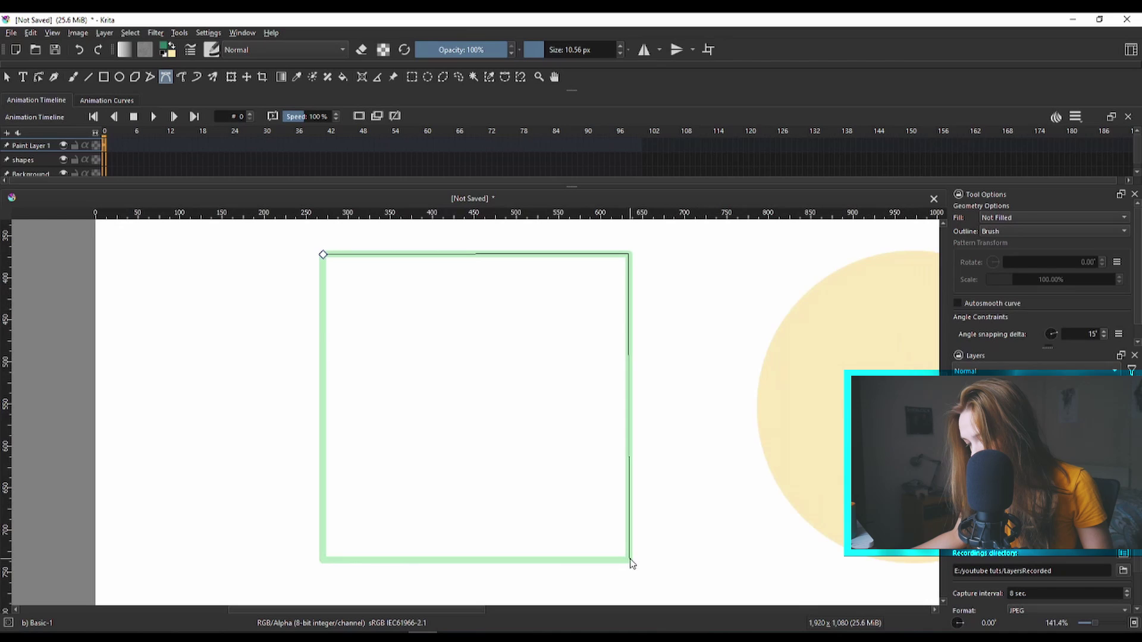
left_click(324, 560)
left_click(323, 255)
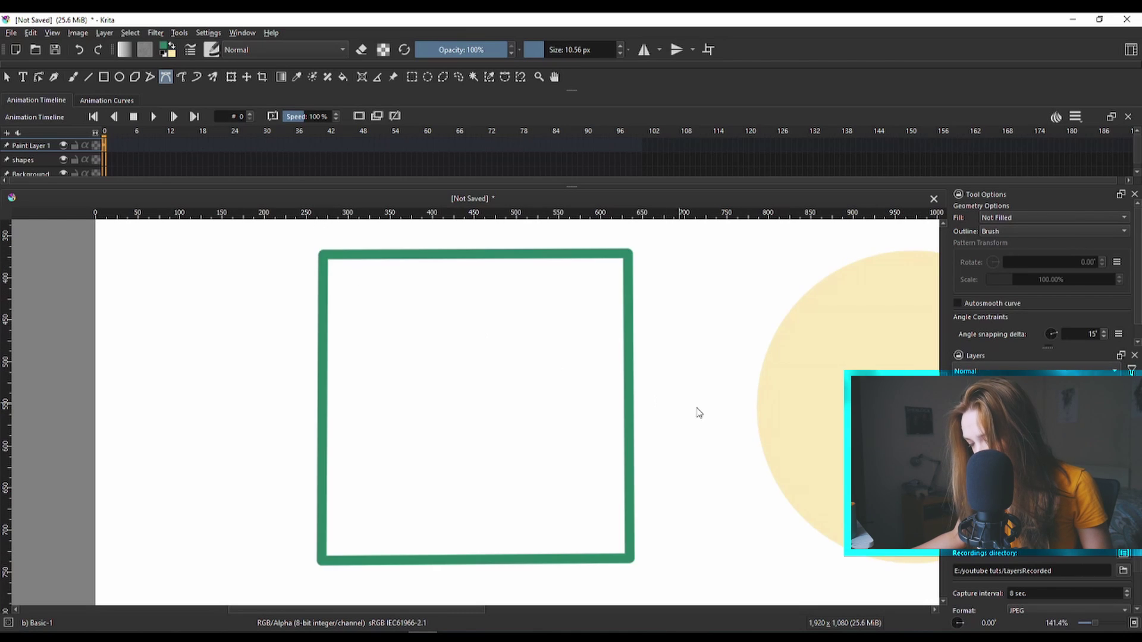
scroll(707, 447, "down", 3)
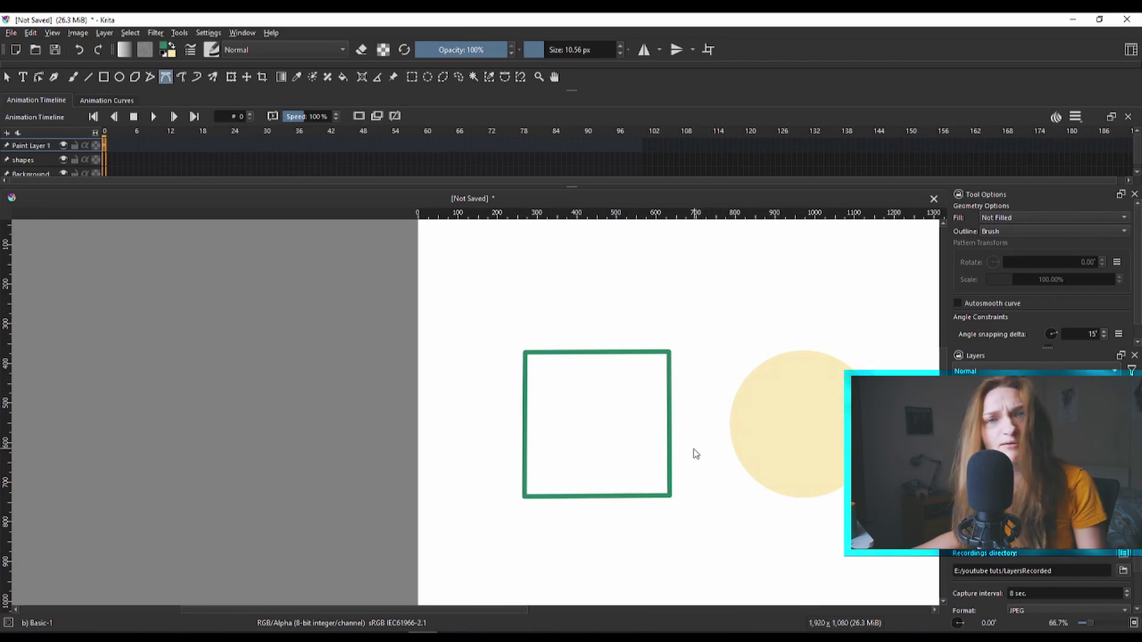
- With the Ellipse tool set to Foreground Colour fill, draw a solid green circle over the yellow one
left_click_drag(693, 452, 391, 412)
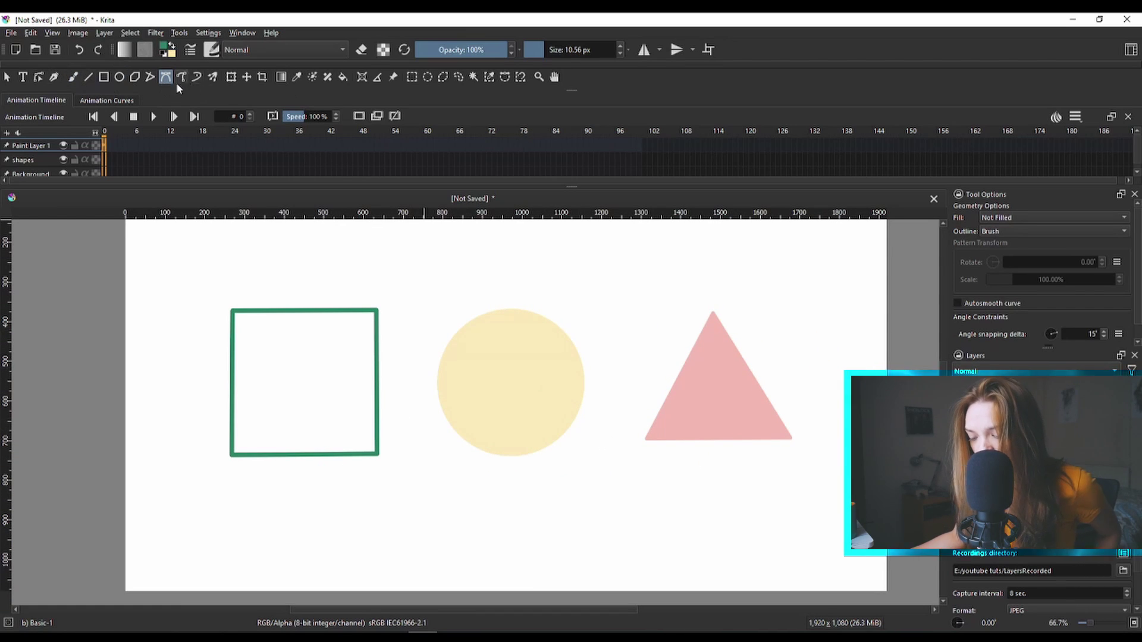
left_click(119, 77)
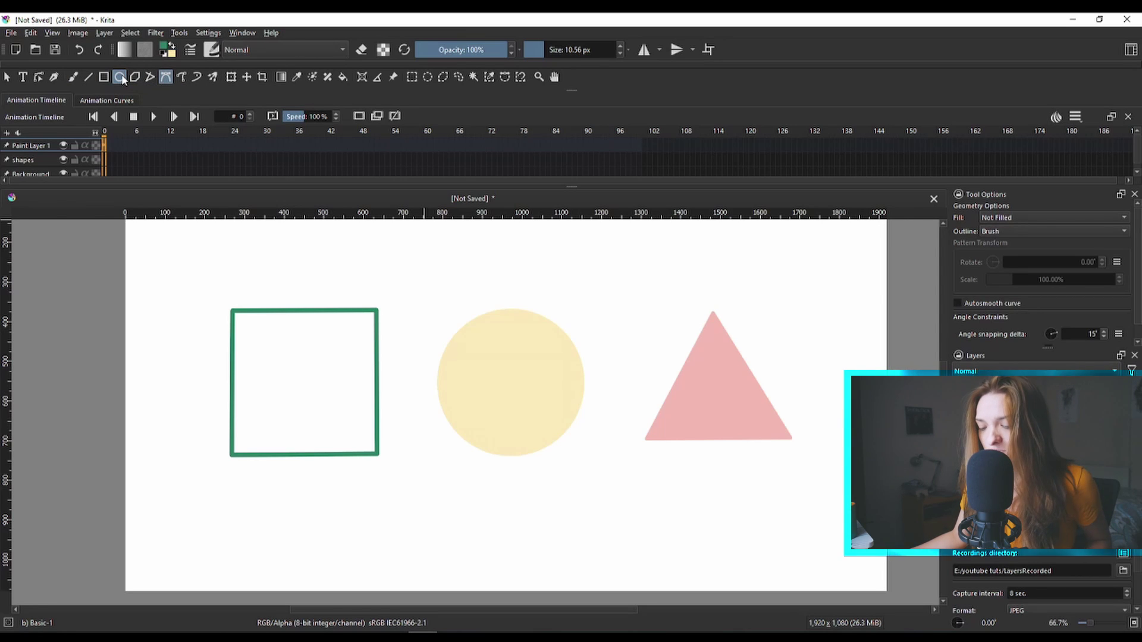
left_click_drag(438, 302, 587, 460)
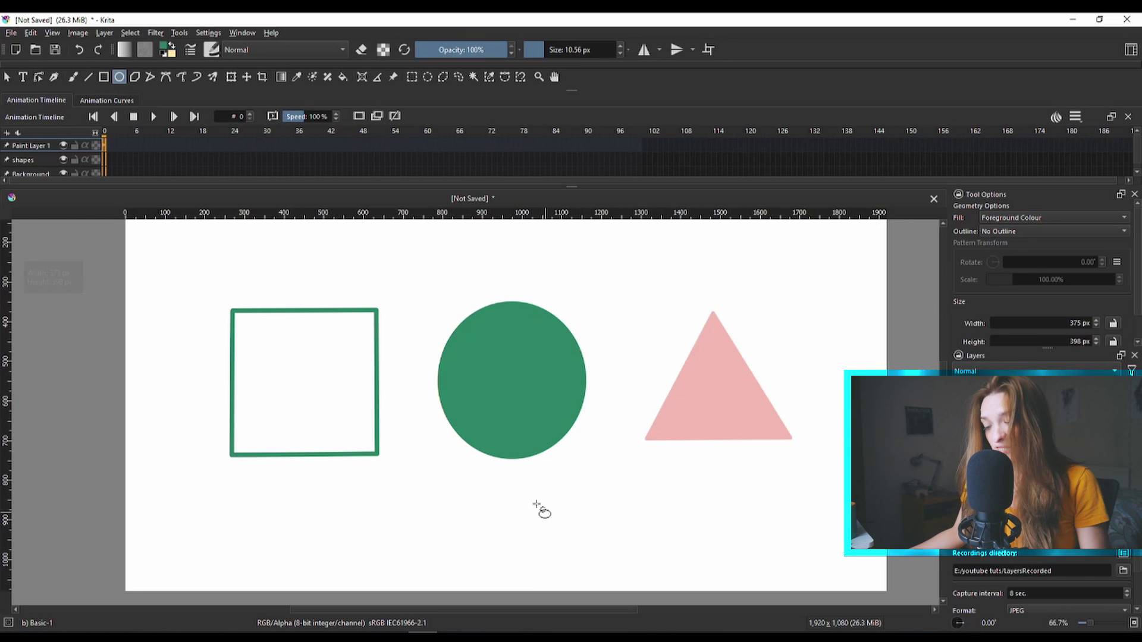
key("ctrl+z")
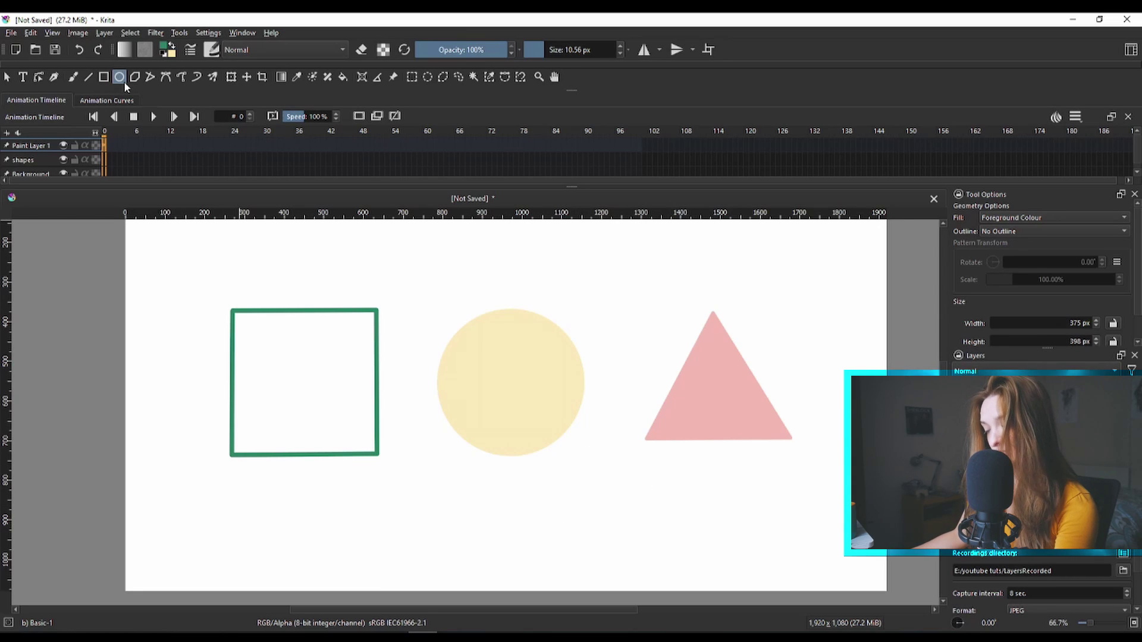
left_click(991, 219)
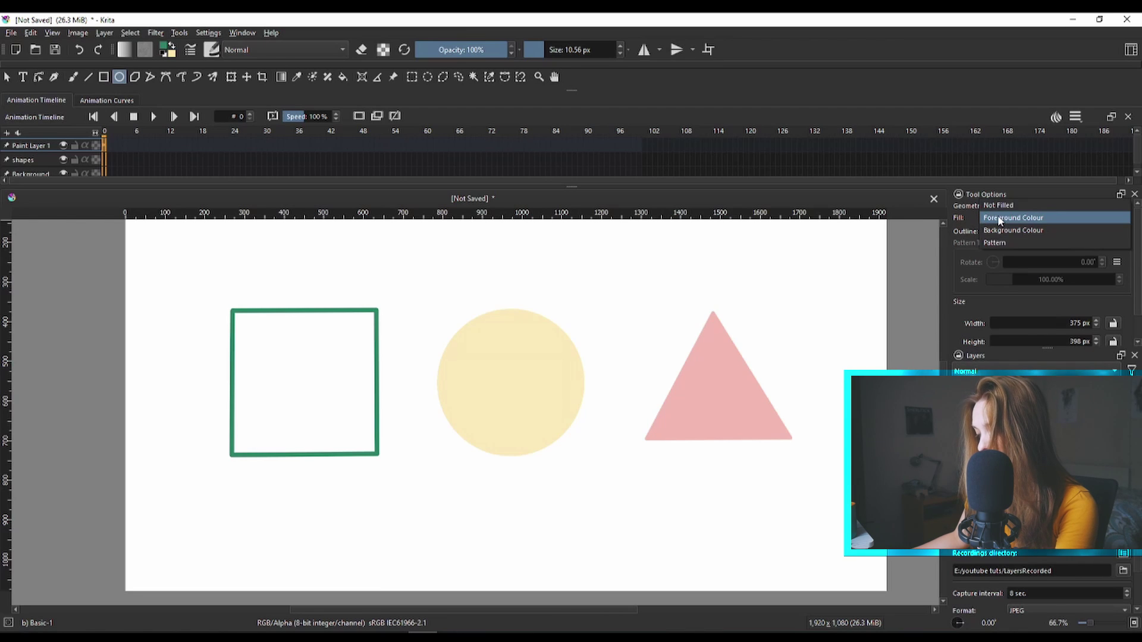
left_click(999, 219)
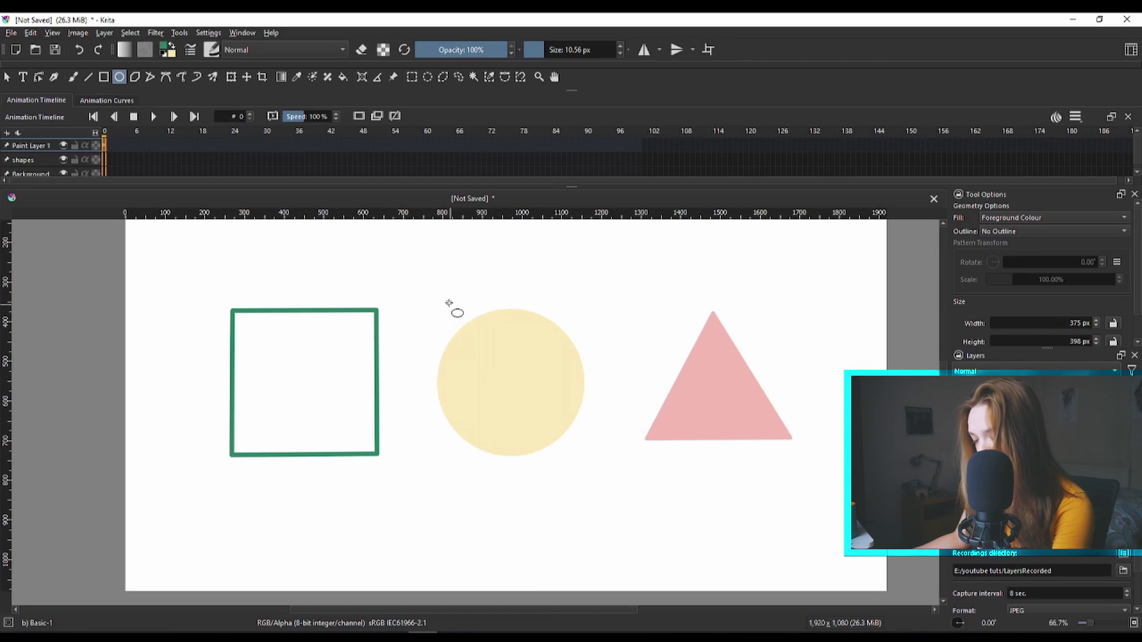
left_click_drag(443, 308, 779, 459)
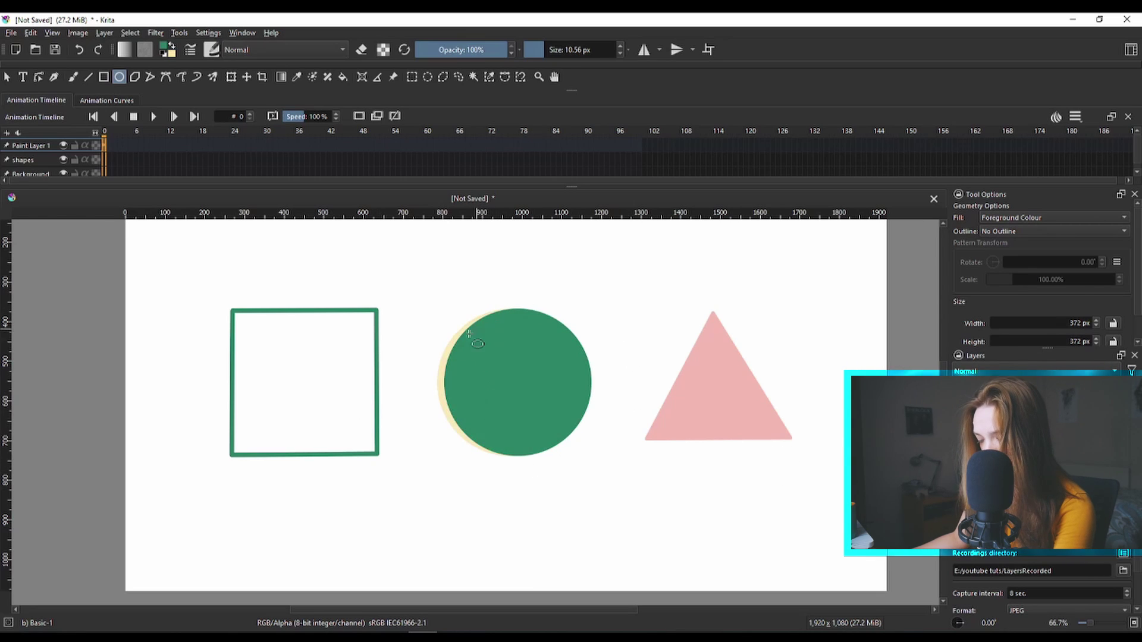
- Elliptically select the green circle and transform it slightly left onto the yellow circle
left_click(429, 77)
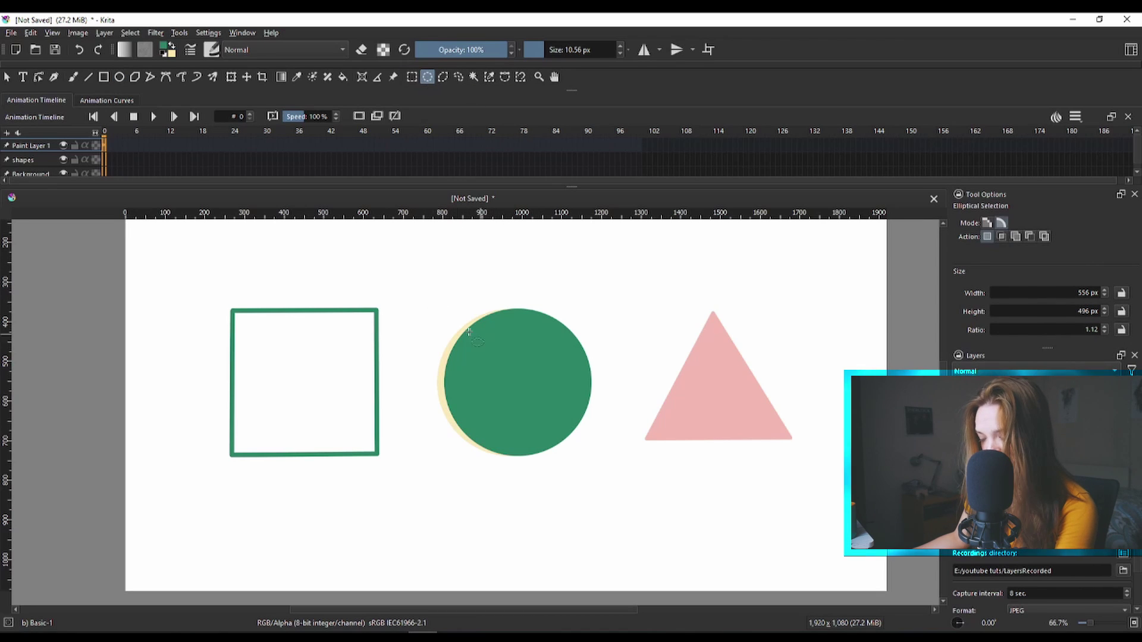
left_click_drag(426, 294, 620, 475)
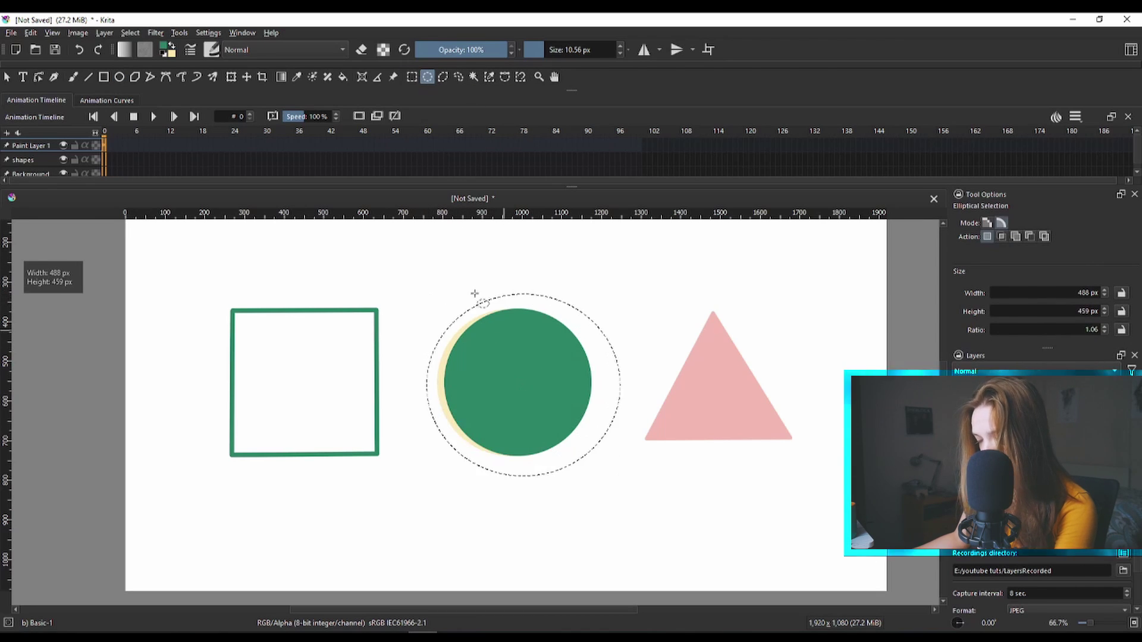
left_click(233, 80)
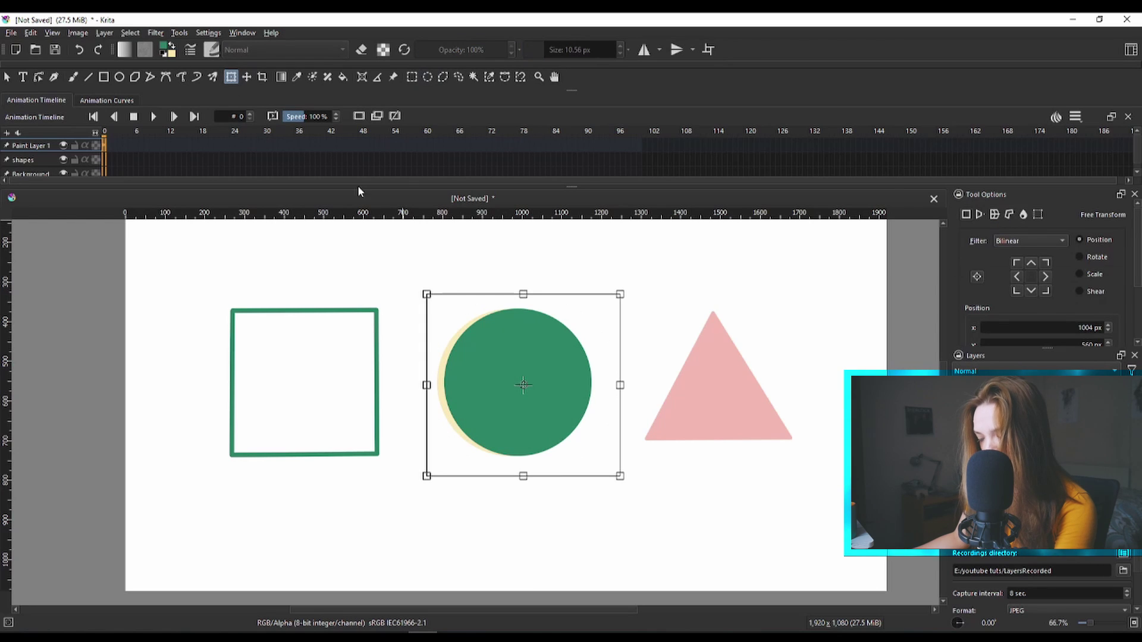
left_click_drag(551, 373, 543, 372)
key("Return")
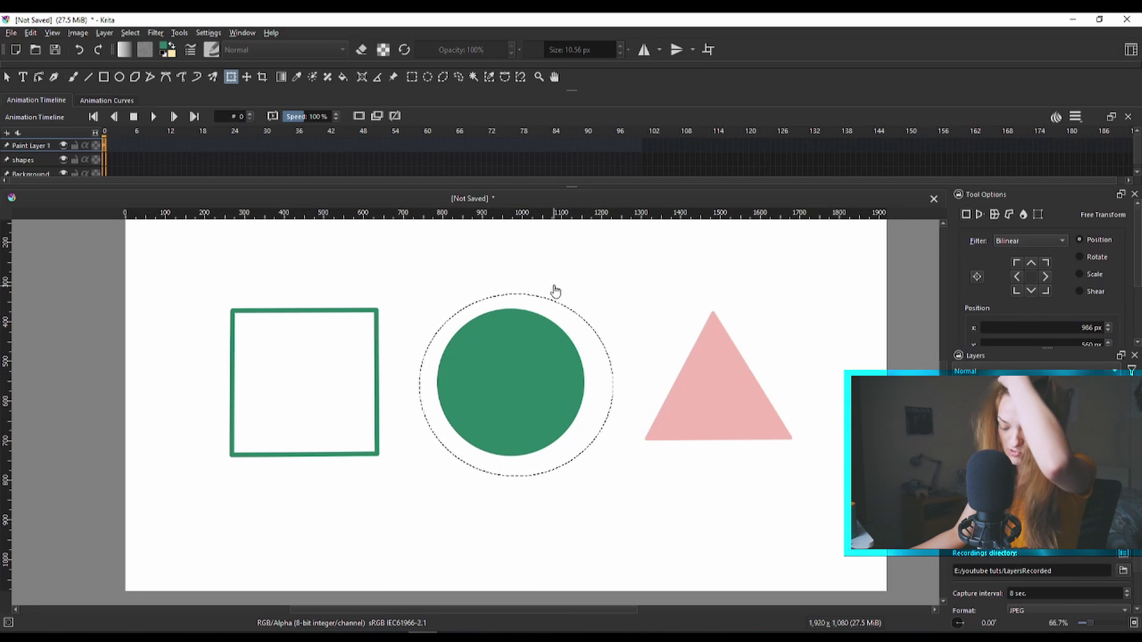
- Clear the selection with Select > Deselect
left_click(130, 33)
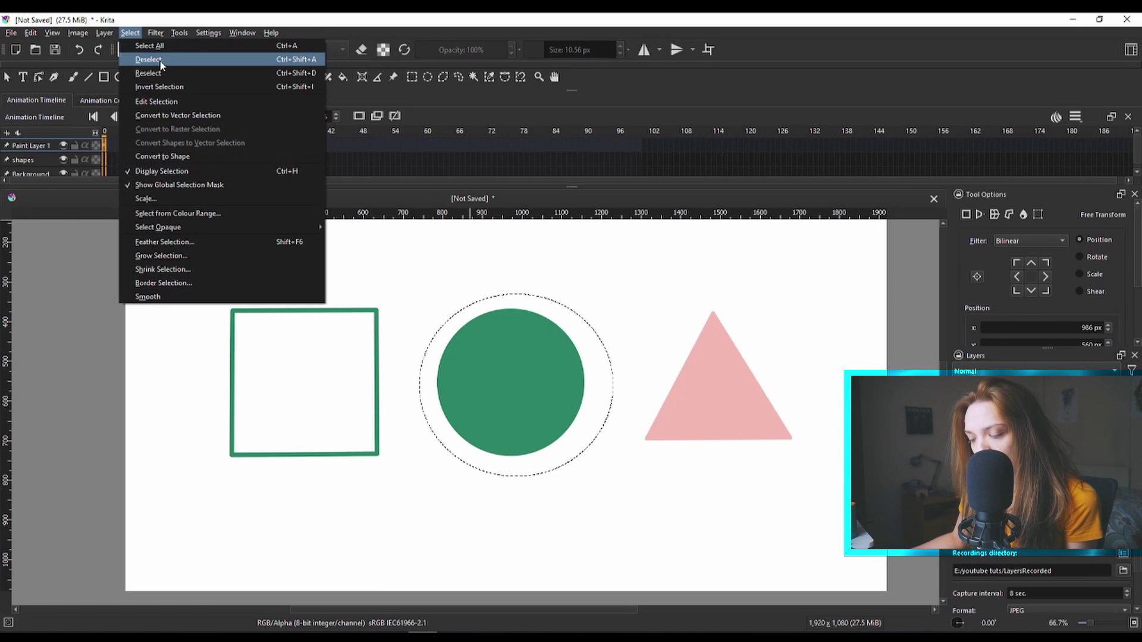
left_click(149, 59)
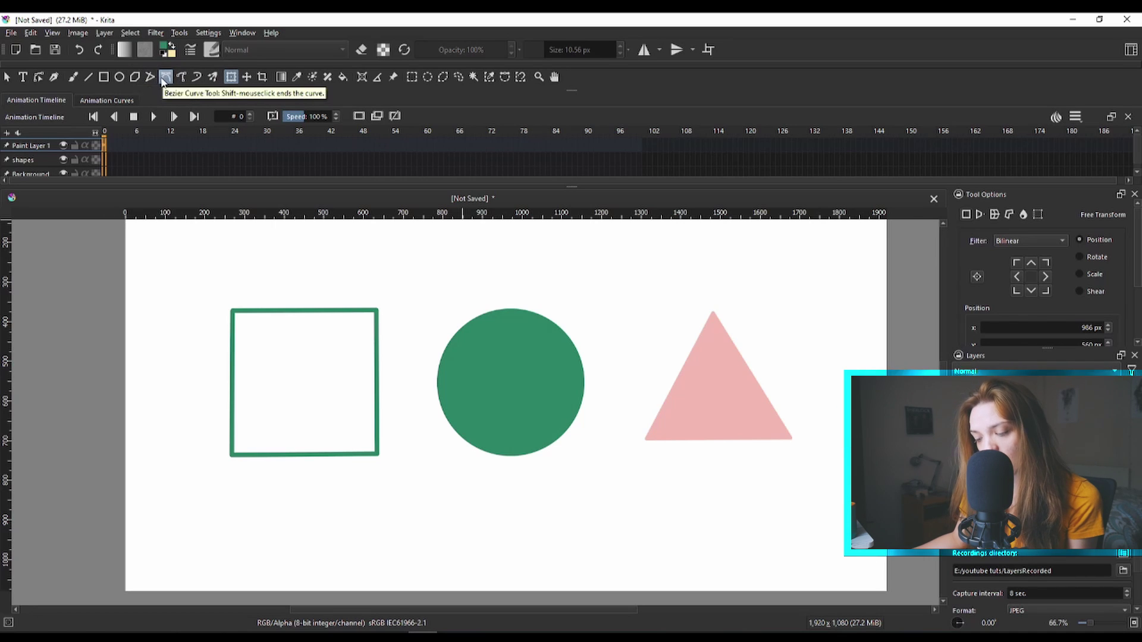
- Set the Bezier Curve tool to Foreground Colour fill with a Brush outline
left_click(166, 78)
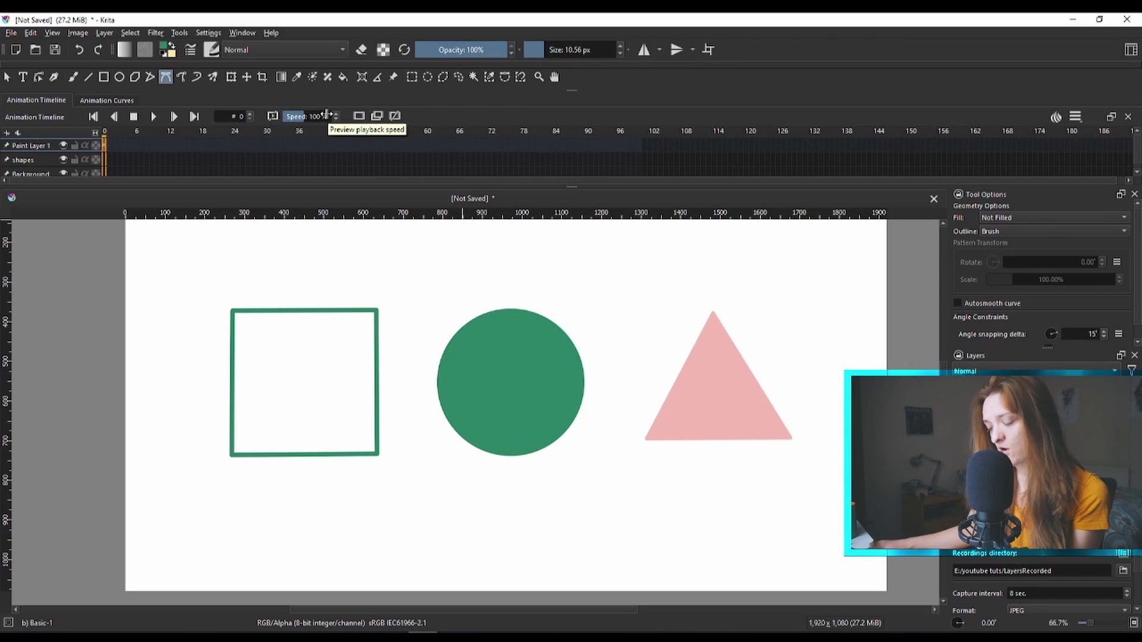
left_click(1007, 218)
left_click(1009, 232)
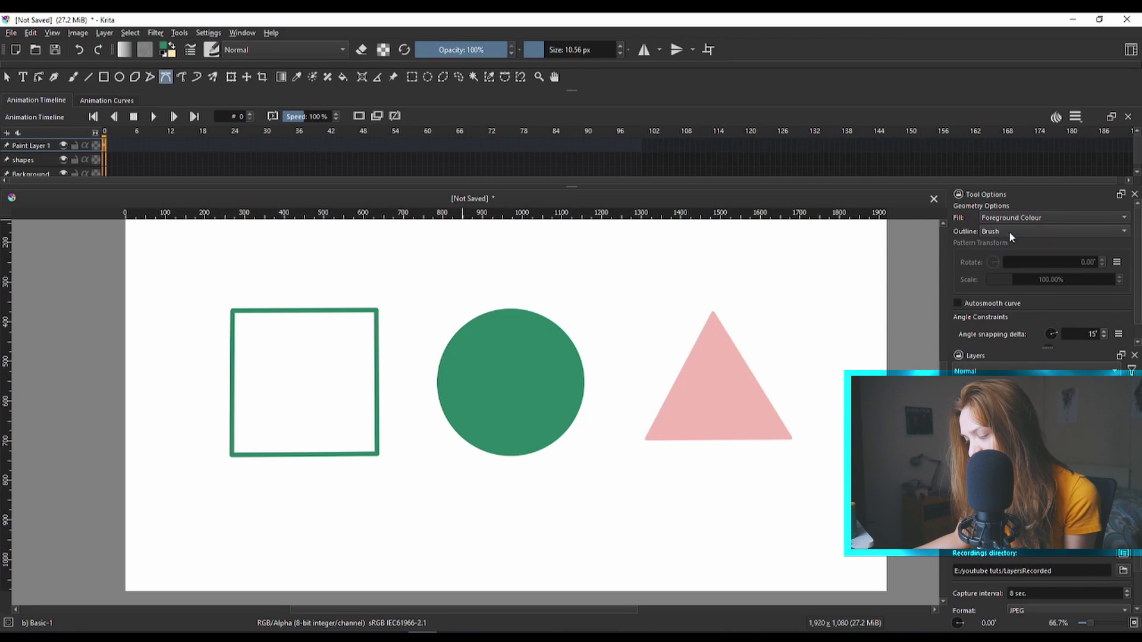
left_click(1000, 231)
left_click(1000, 233)
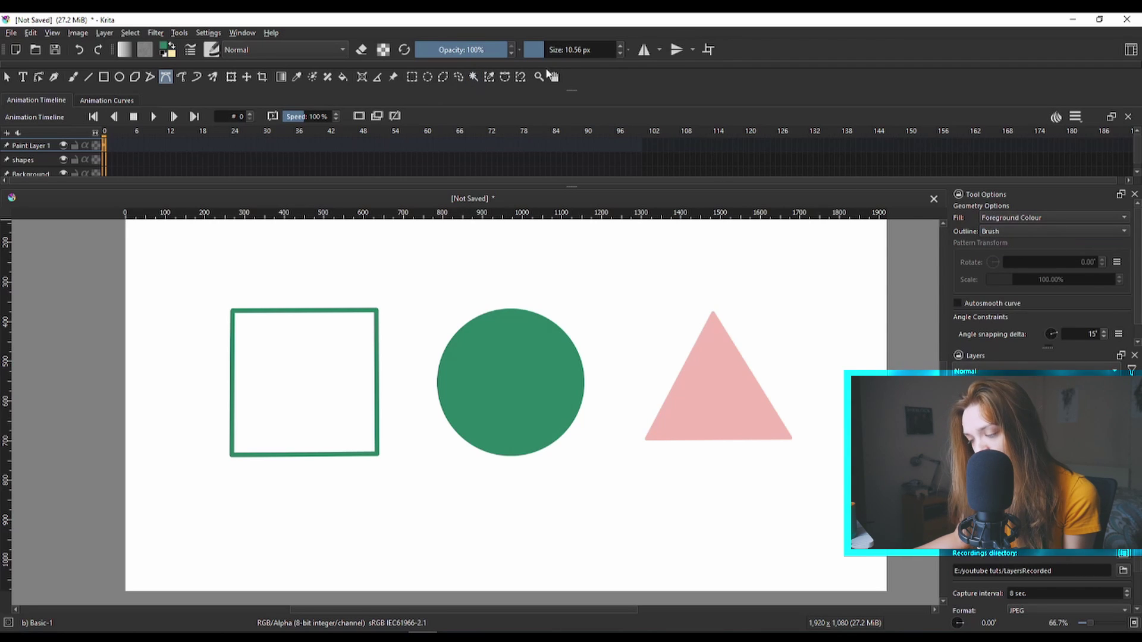
- Trace the triangle's three corners and close the path into a solid green triangle
scroll(732, 323, "up", 2)
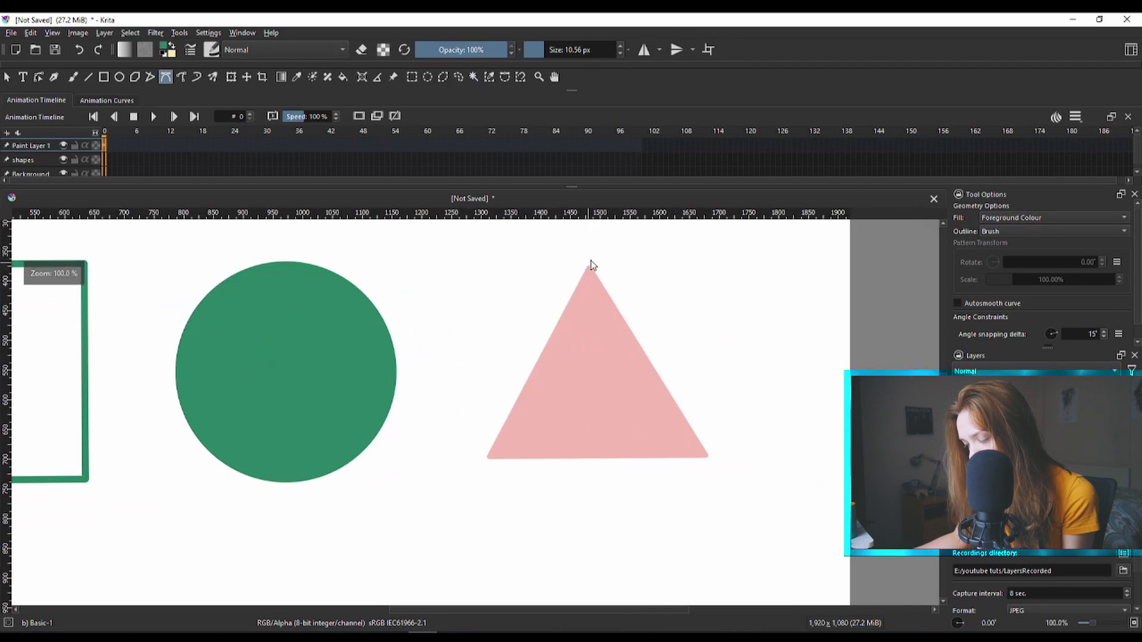
left_click(489, 458)
left_click(707, 457)
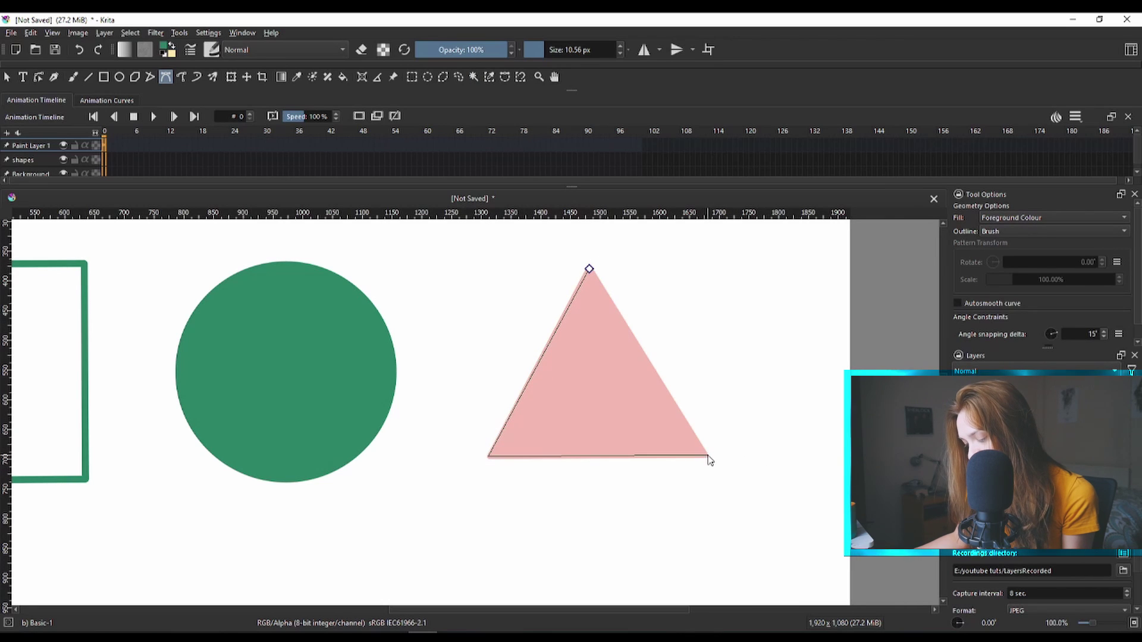
left_click(589, 270)
scroll(598, 470, "down", 2)
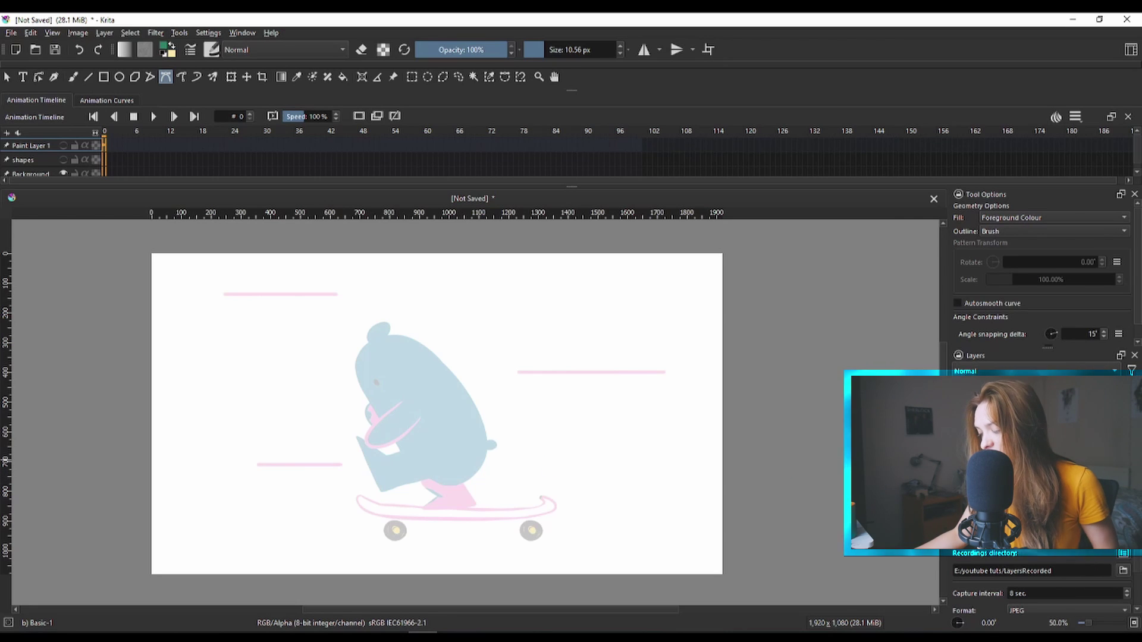
- Add a new Paint Layer 2 and frame the bear reference in view
key("Insert")
scroll(540, 403, "up", 2)
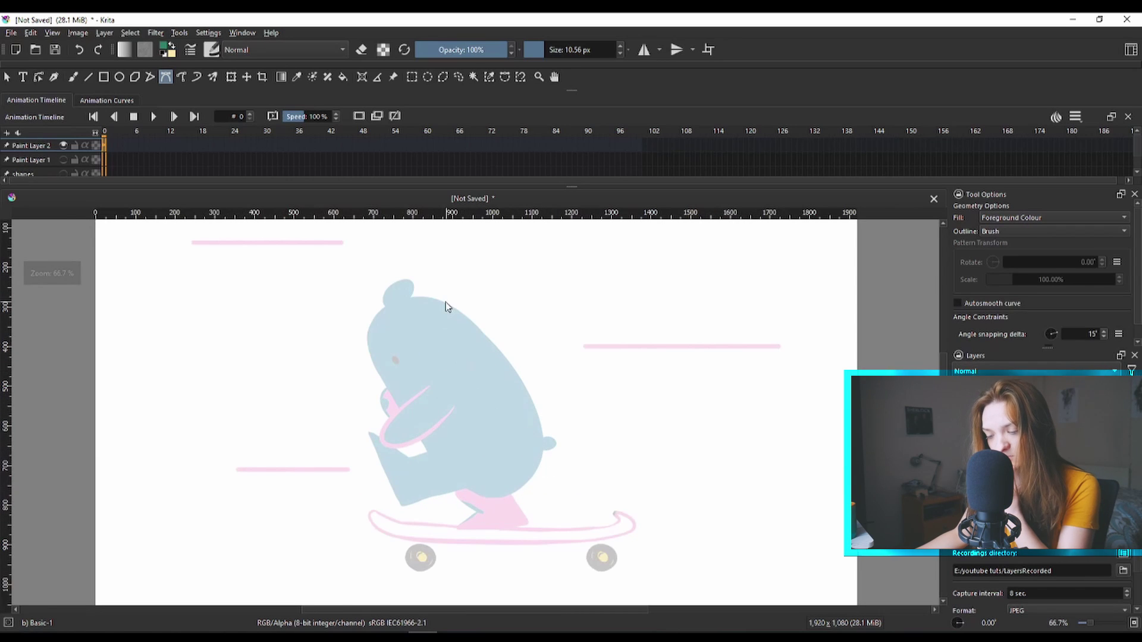
left_click_drag(461, 309, 443, 336)
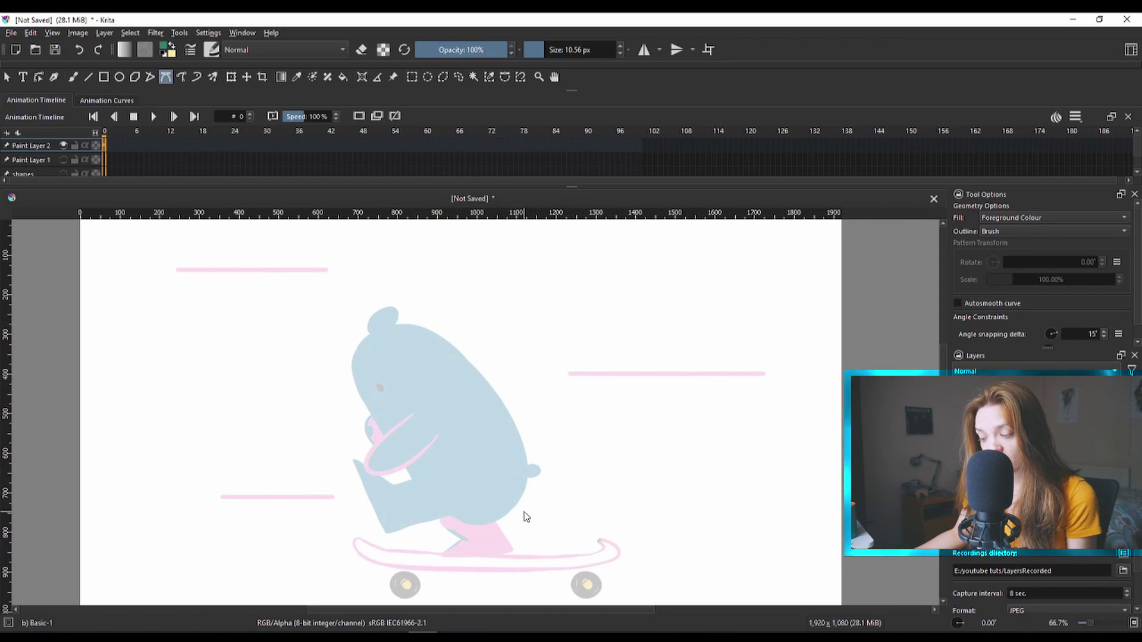
left_click_drag(425, 267, 408, 327)
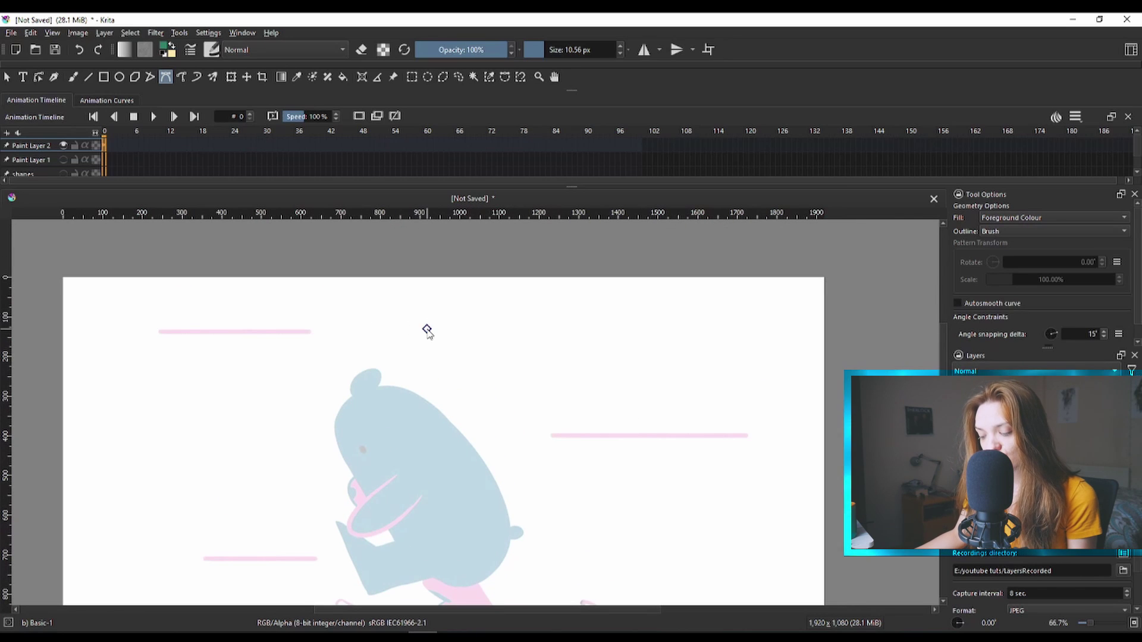
- Draw a looping Bezier curve over the bear and finish it as a solid green shape
left_click(426, 329)
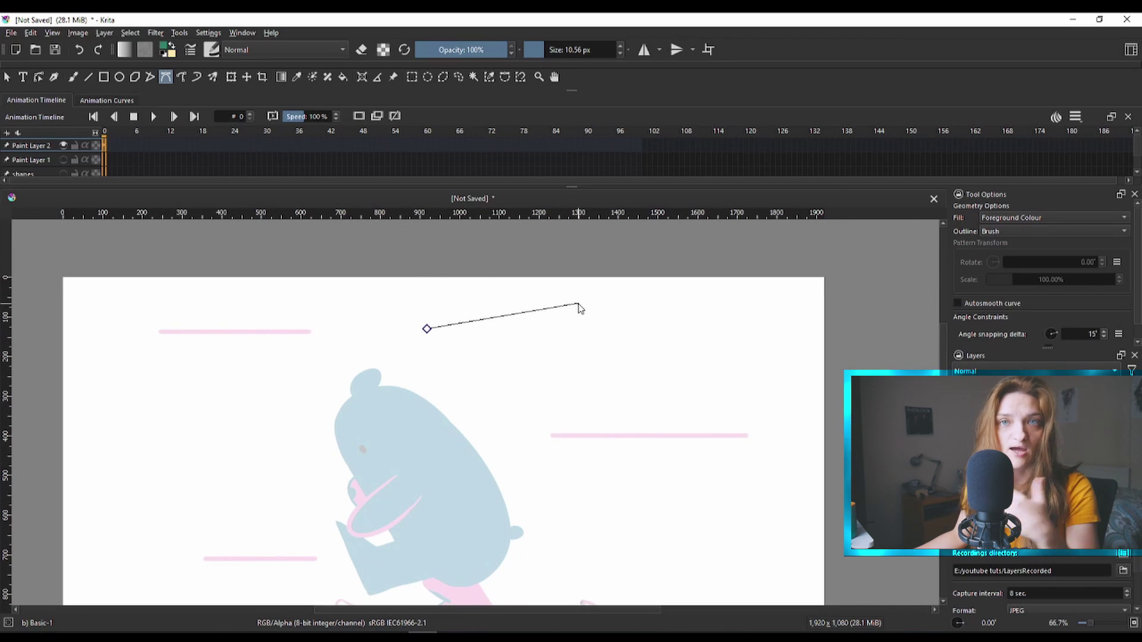
left_click(542, 330)
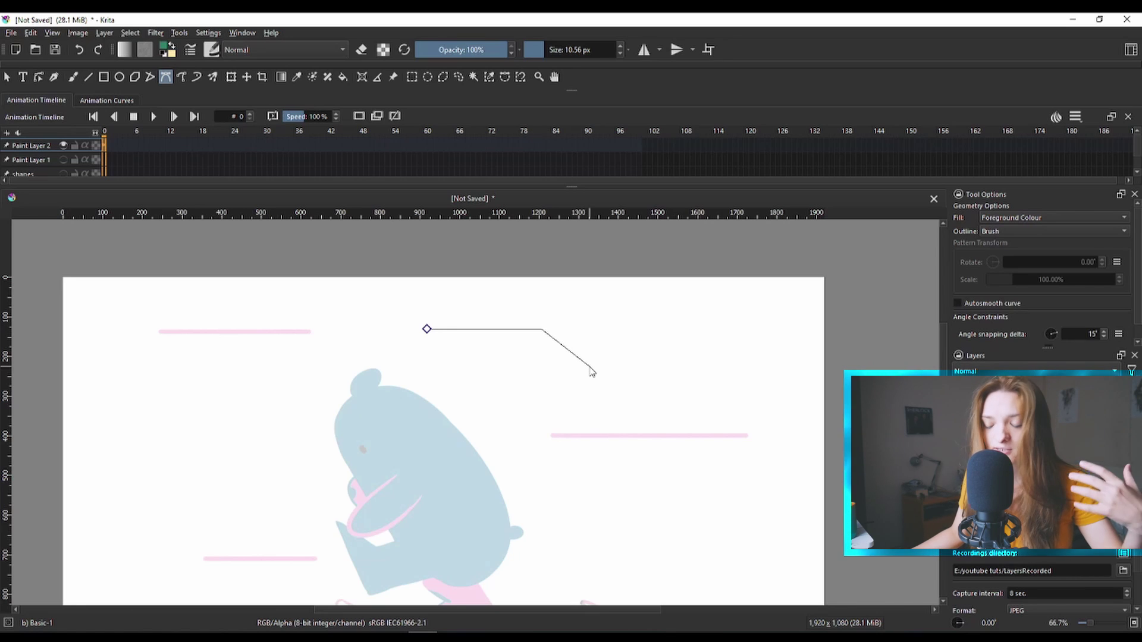
left_click_drag(594, 367, 593, 399)
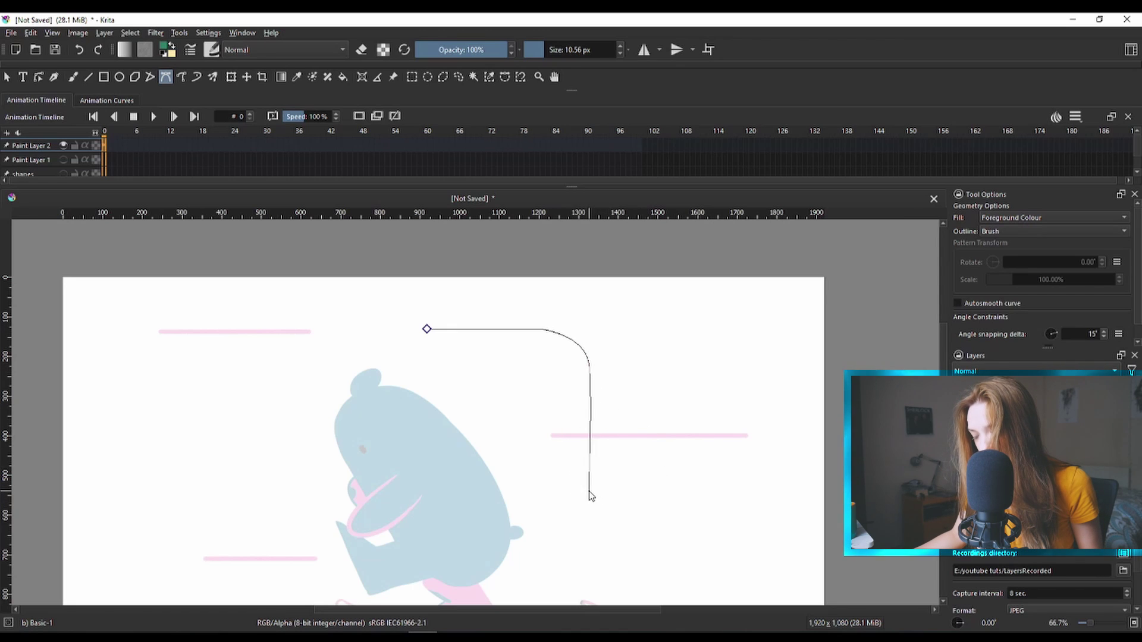
left_click_drag(589, 491, 564, 495)
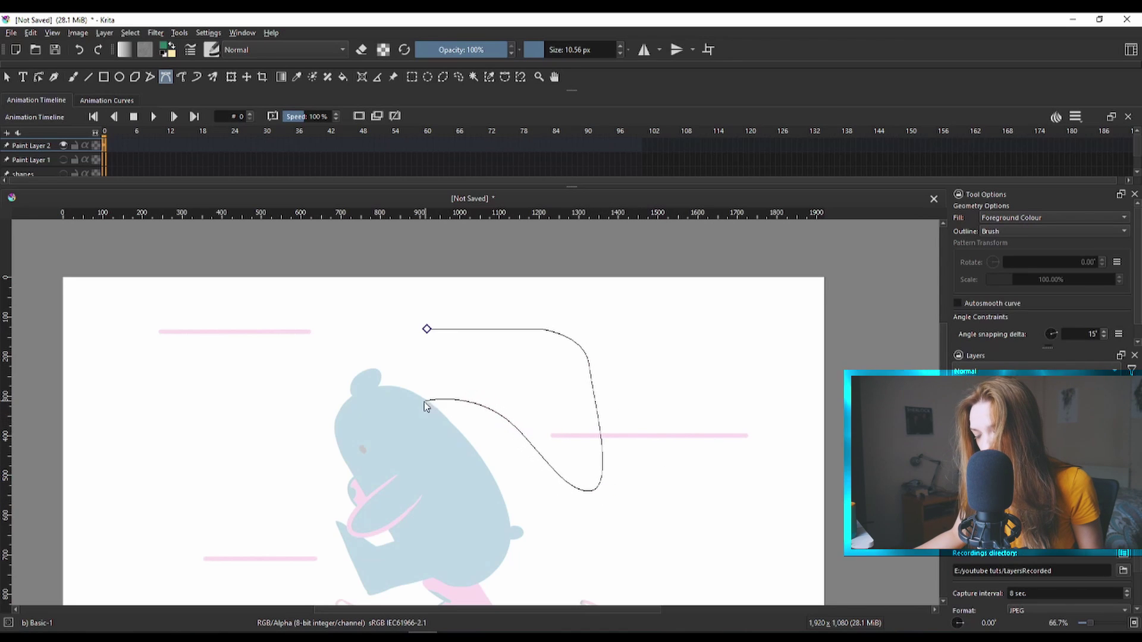
left_click_drag(399, 470, 720, 582)
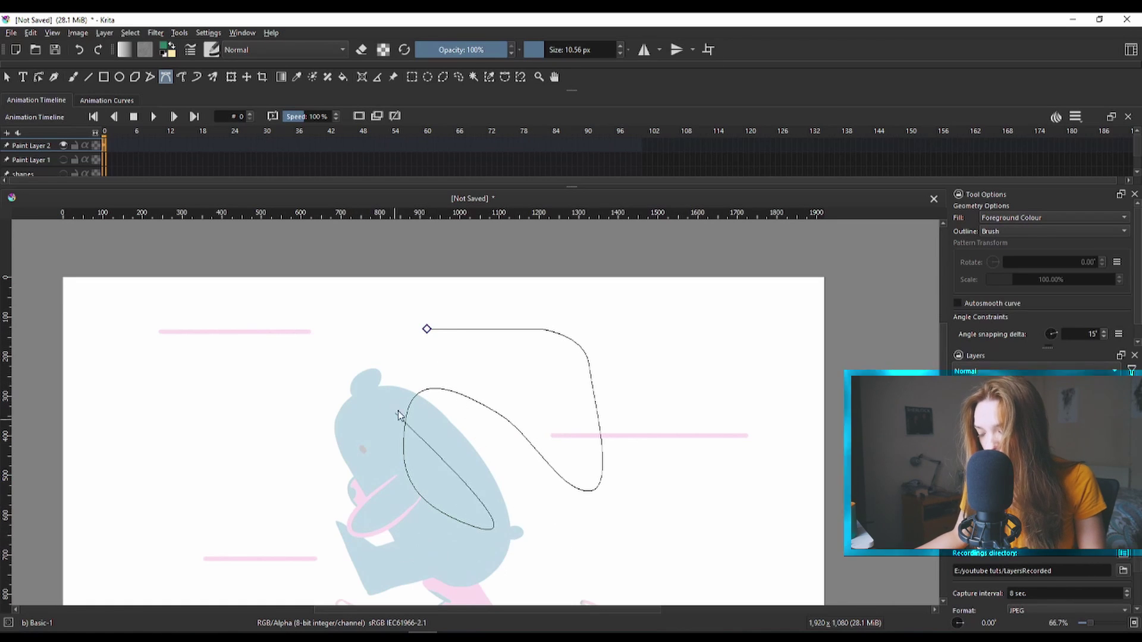
double_click(477, 538)
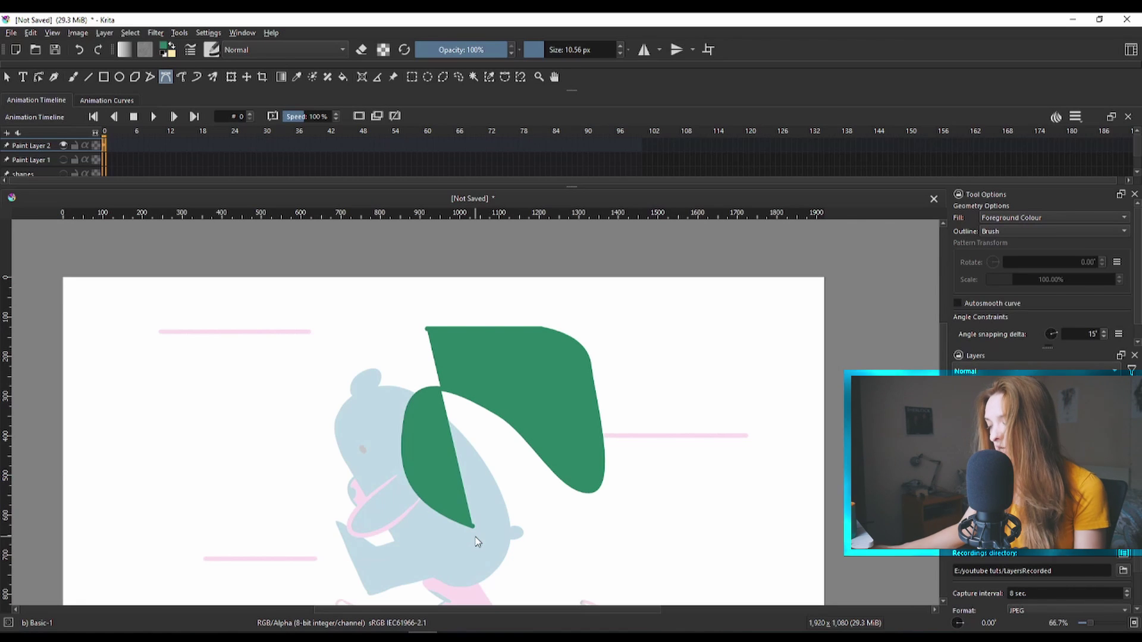
left_click(992, 218)
- Set the Bezier fill to Not Filled and undo the two green filled shapes
left_click(1004, 210)
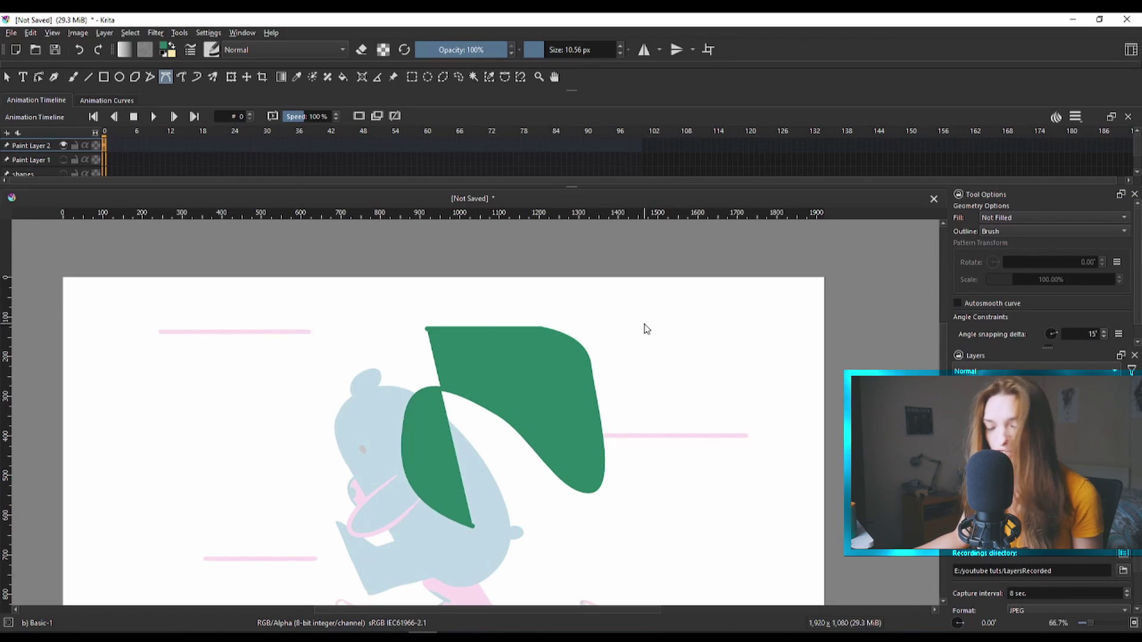
key("ctrl+z")
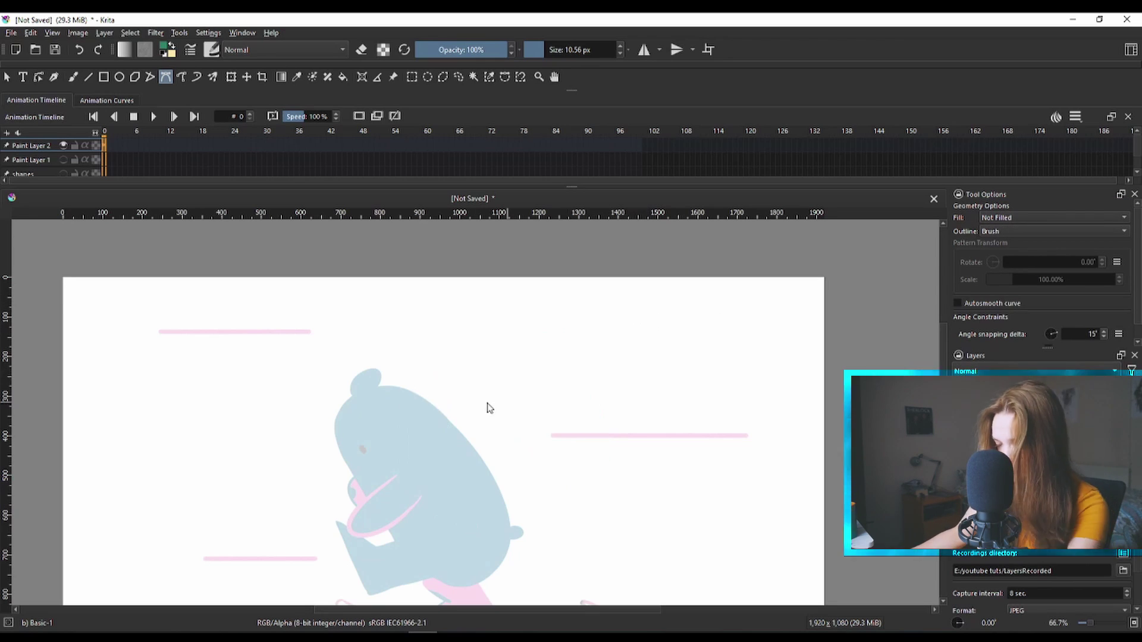
key("1")
left_click_drag(599, 463, 673, 385)
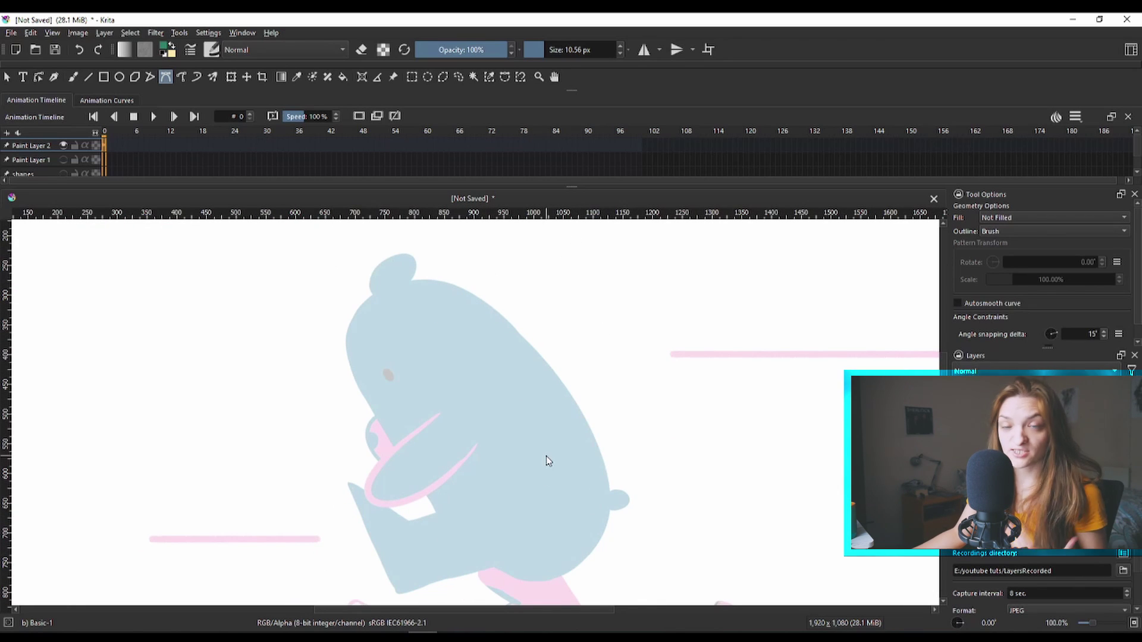
scroll(524, 362, "up", 4)
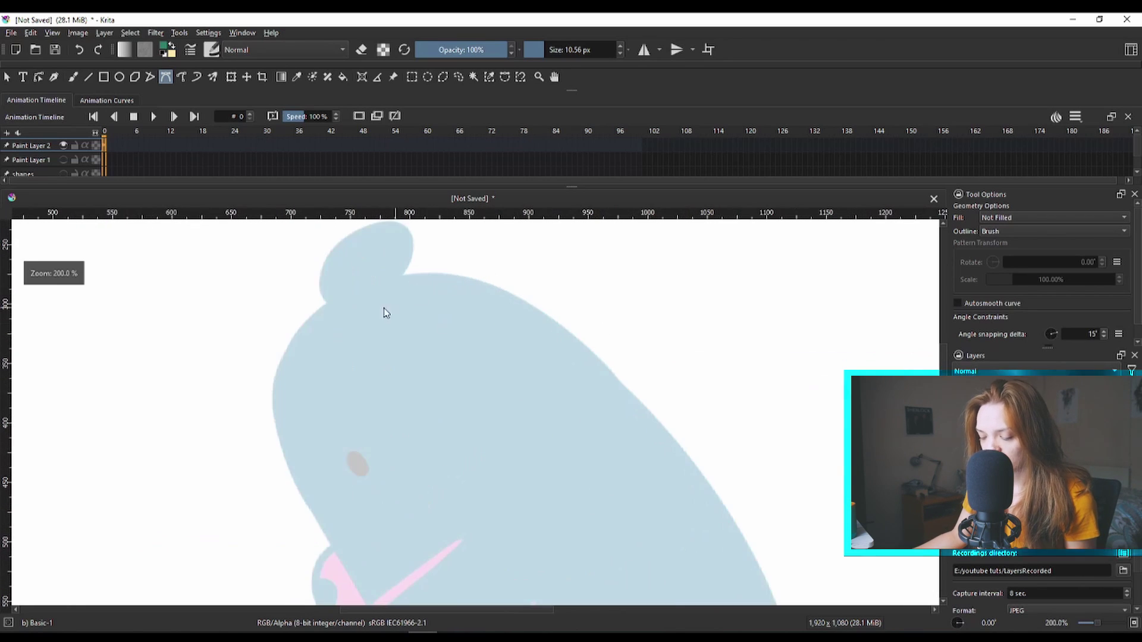
- Start an unfilled green curve at the ear's base and bend it around the ear to the head
left_click(324, 300)
scroll(387, 272, "up", 3)
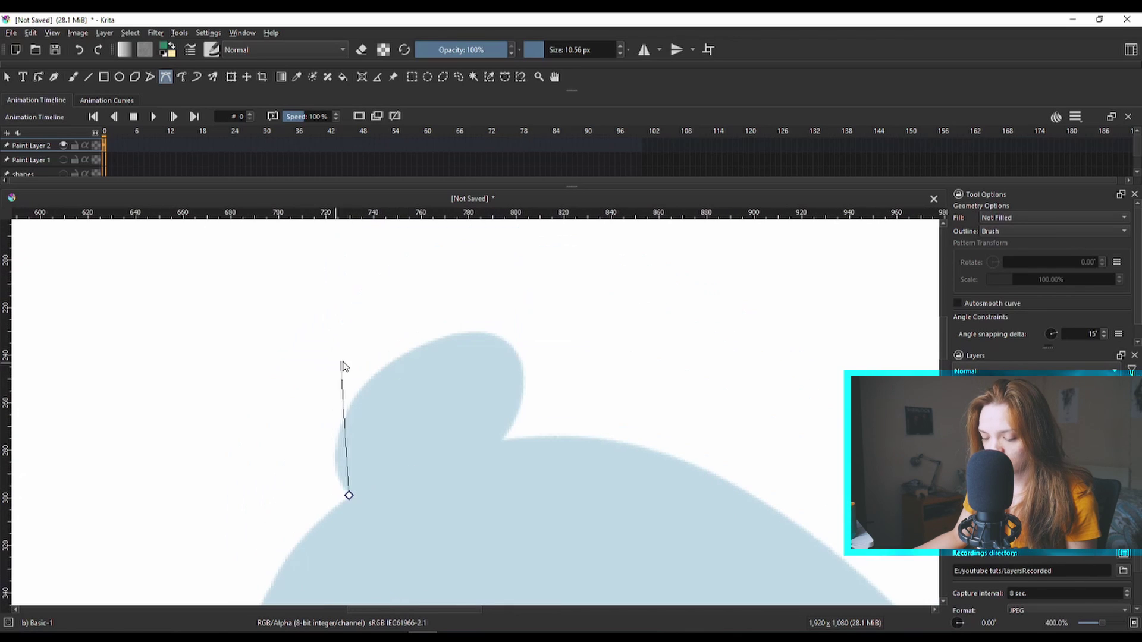
left_click_drag(416, 353, 511, 313)
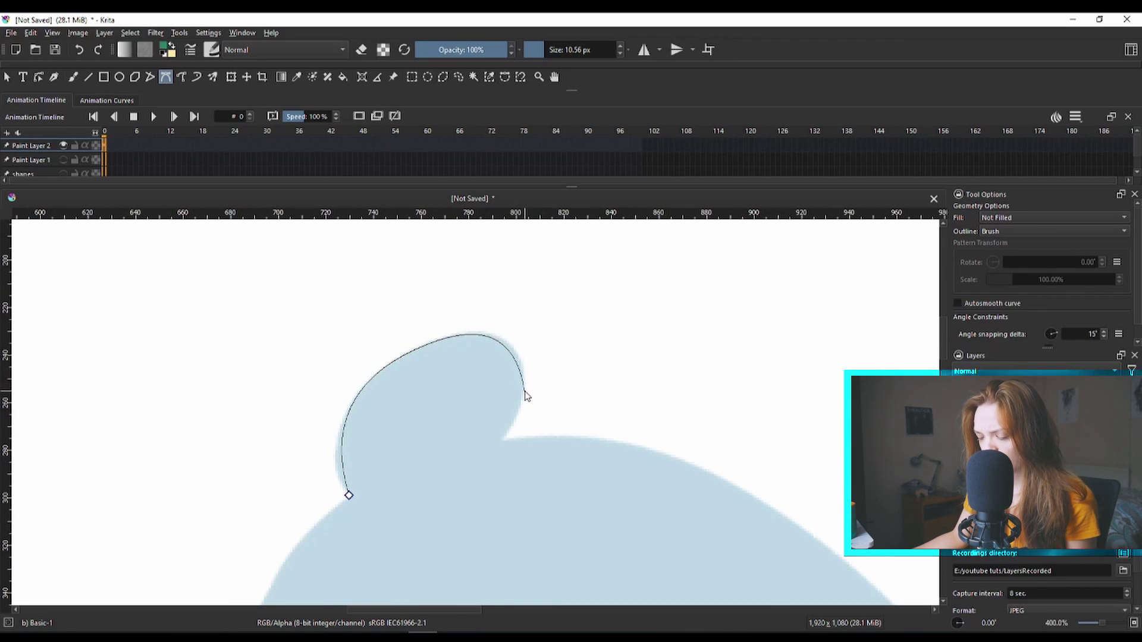
left_click(512, 431)
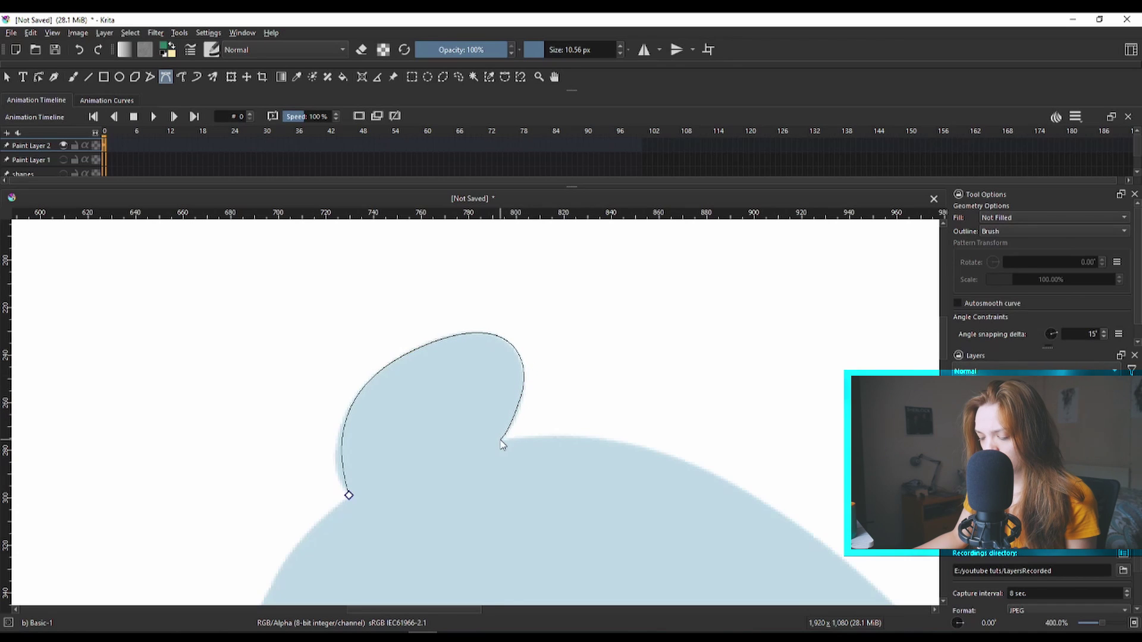
scroll(629, 462, "down", 2)
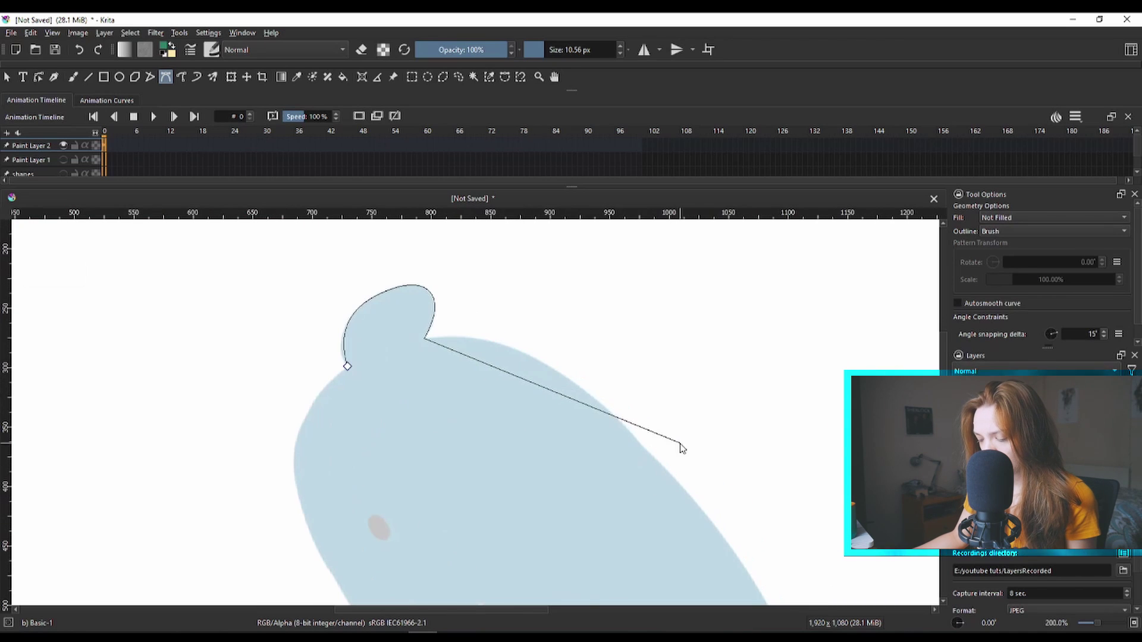
- Continue the curve down the bear's back and end it just above the tail
left_click_drag(678, 444, 682, 520)
scroll(707, 488, "down", 5)
scroll(708, 488, "right", 4)
left_click_drag(515, 389, 521, 503)
scroll(538, 413, "down", 1)
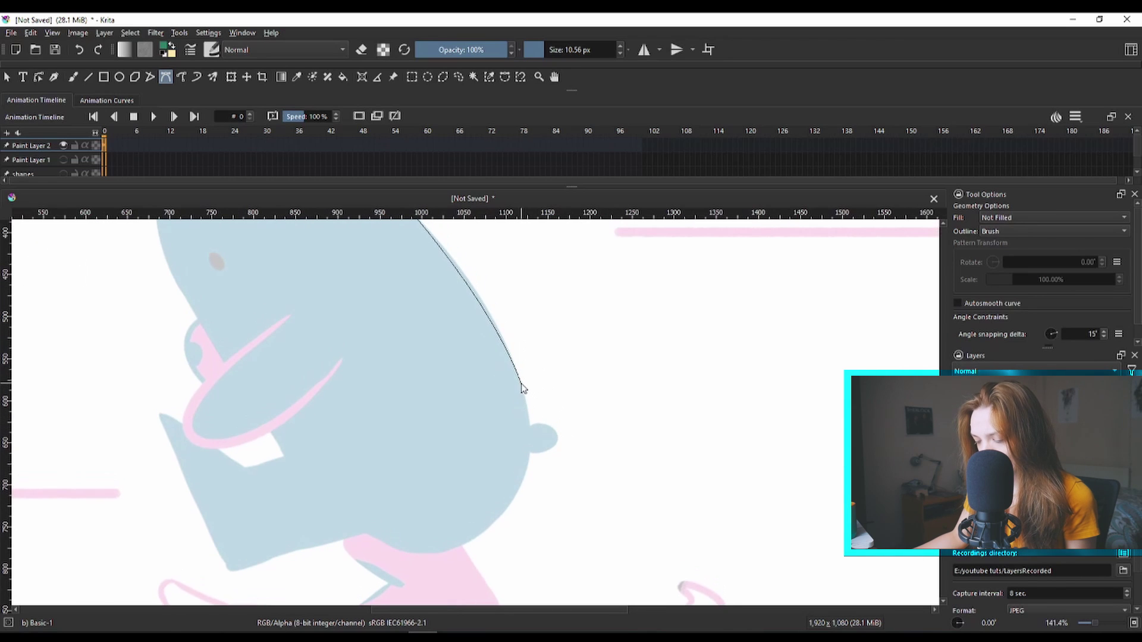
left_click_drag(523, 388, 708, 518)
left_click_drag(612, 430, 646, 360)
scroll(339, 264, "up", 2)
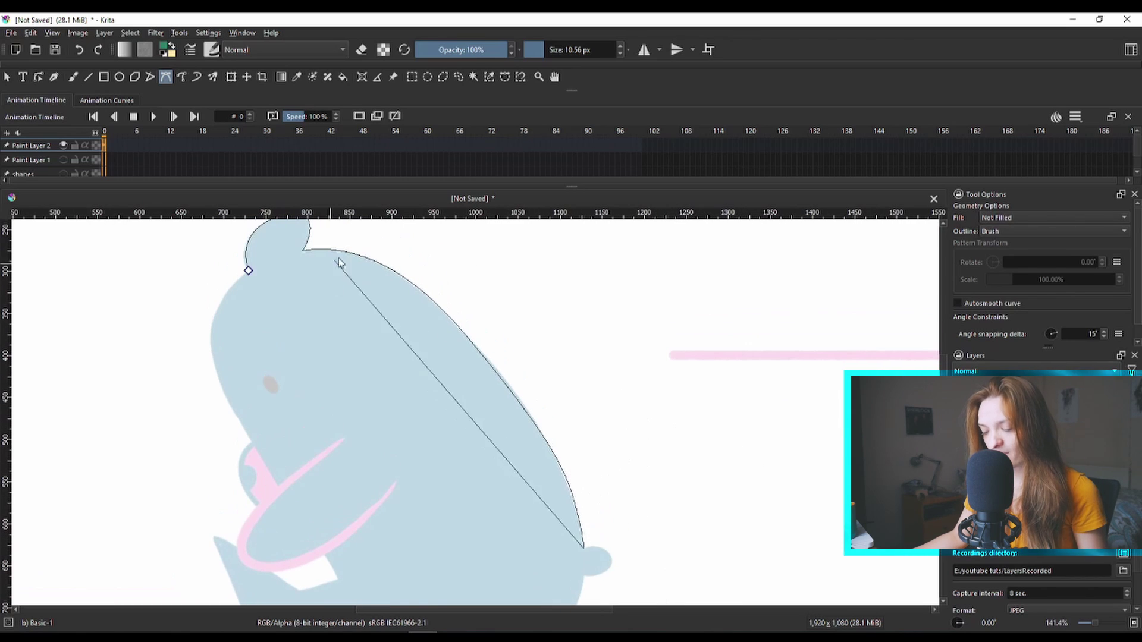
left_click(578, 544)
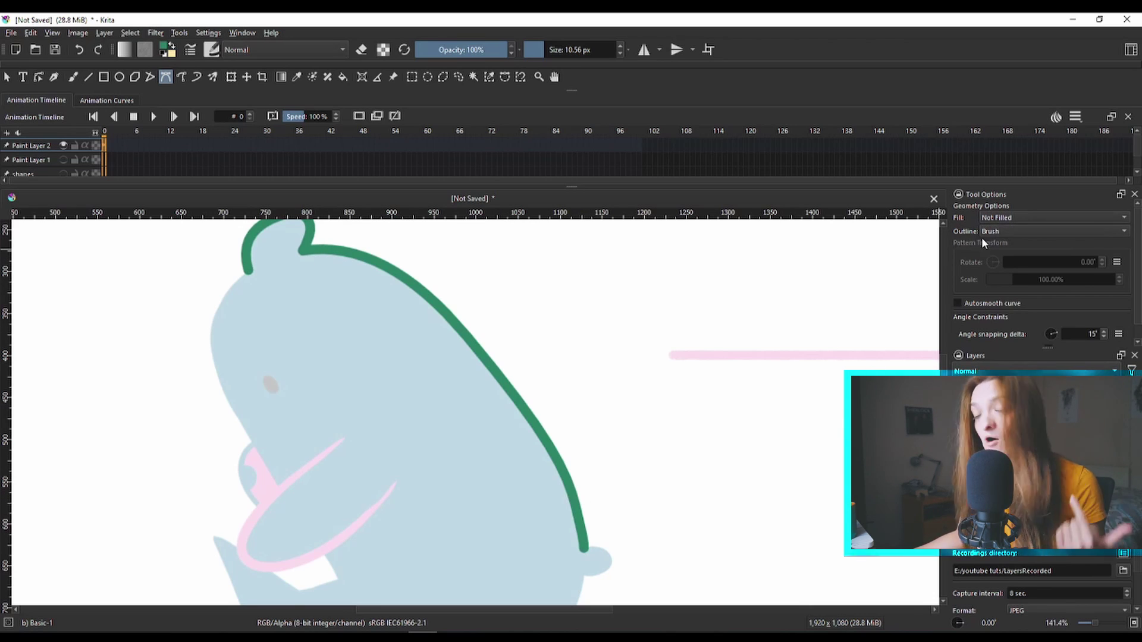
scroll(553, 380, "down", 2)
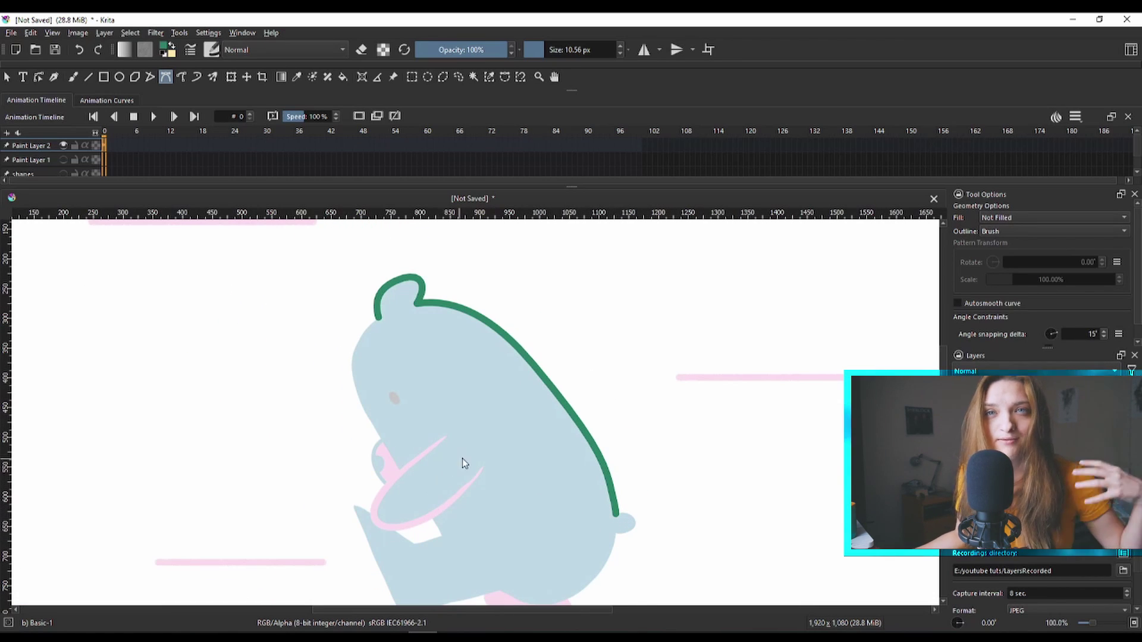
mouse_move(662, 444)
left_mouse_down()
mouse_move(619, 431)
mouse_move(650, 440)
left_mouse_up()
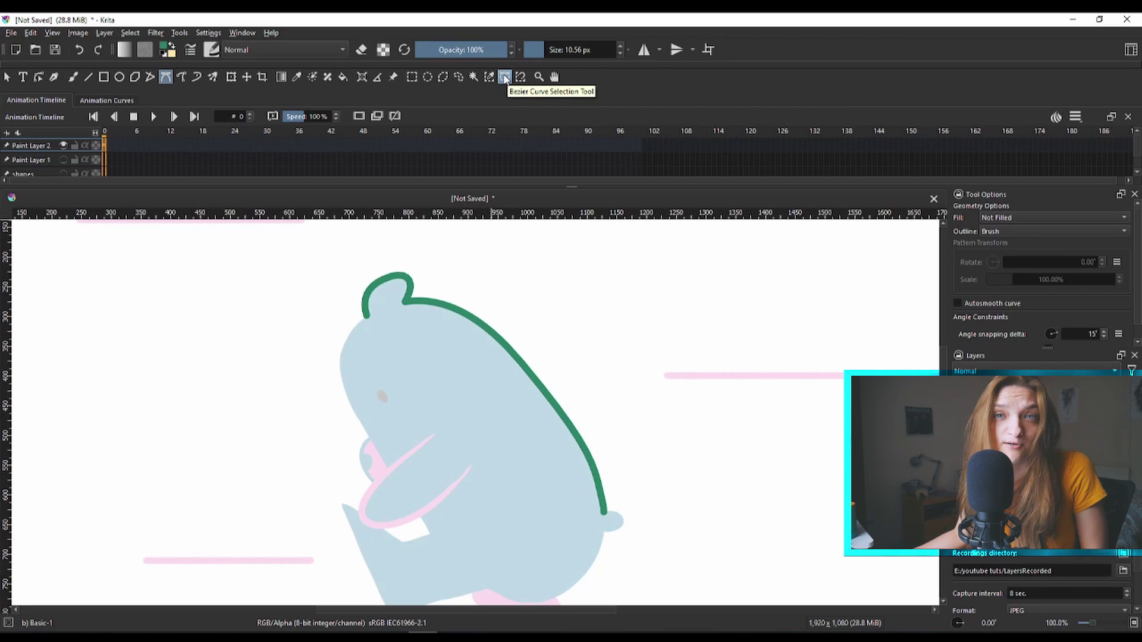
- Draw a Bezier curve selection from above the bear's back around the empty area to its right
left_click(505, 77)
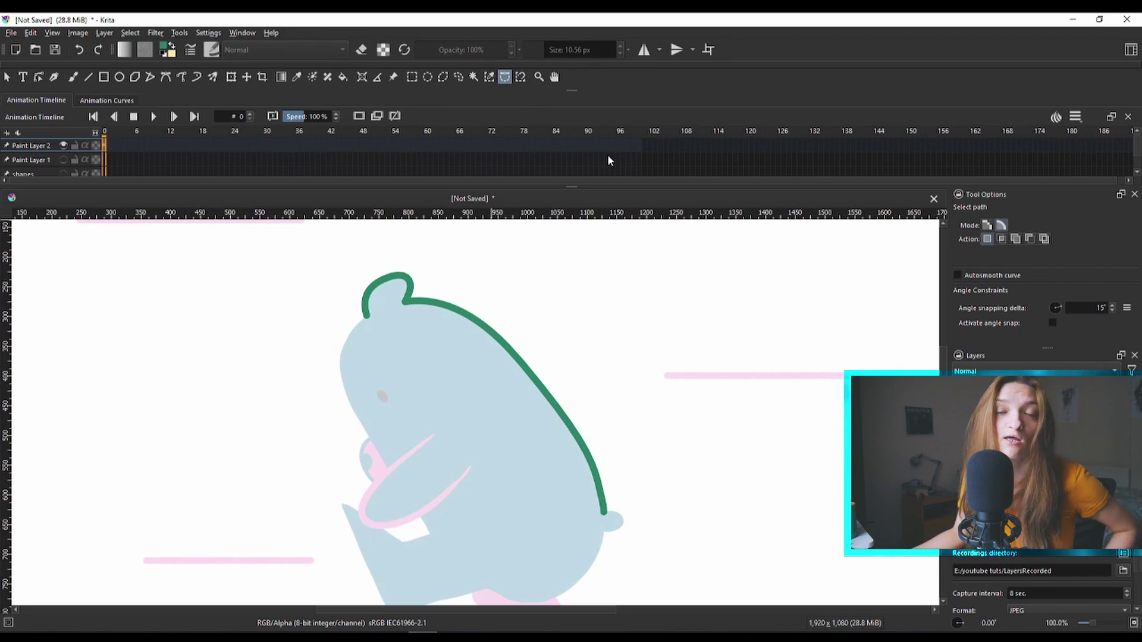
left_click(533, 283)
left_click(733, 269)
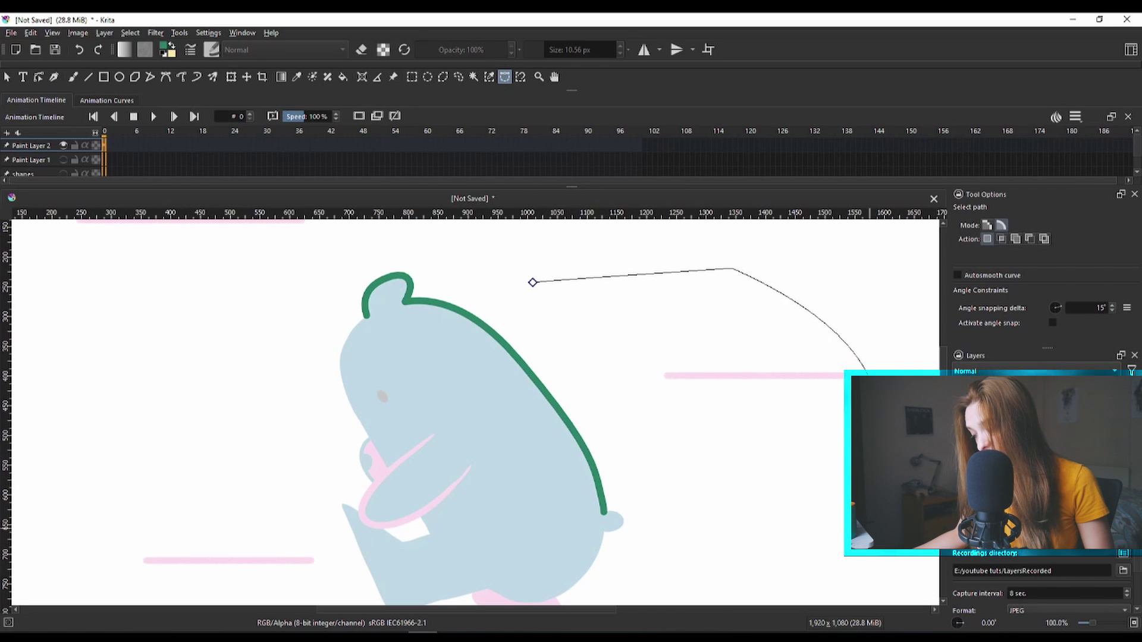
left_click_drag(745, 544, 748, 606)
scroll(750, 597, "down", 1)
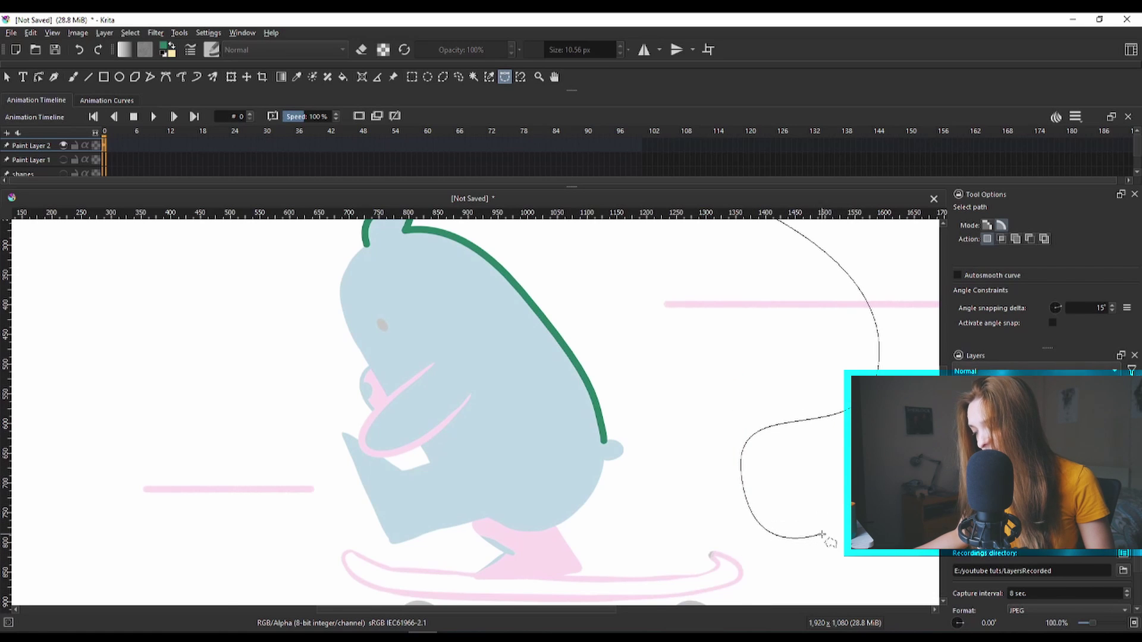
scroll(823, 535, "down", 1, "ctrl")
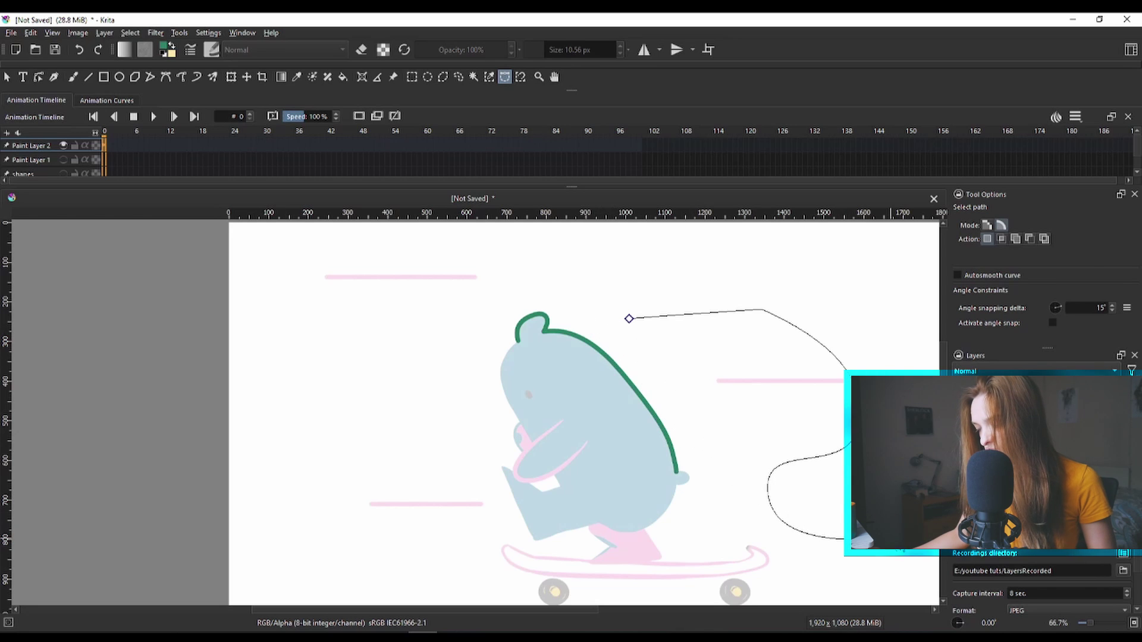
left_click(766, 502)
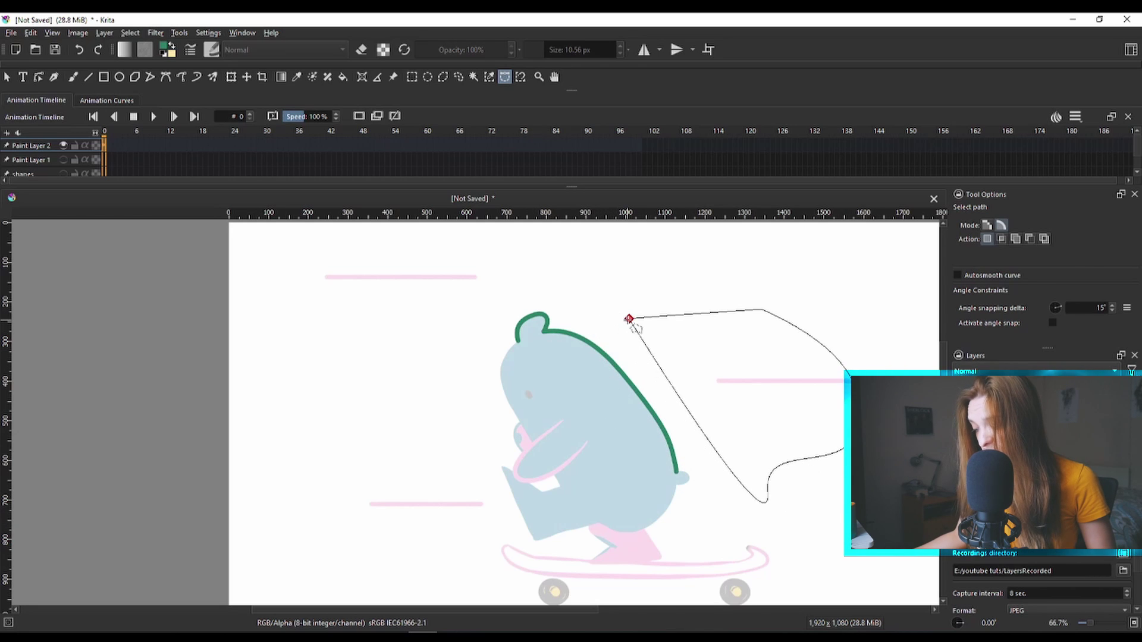
left_click_drag(629, 320, 726, 225)
scroll(726, 225, "up", 2)
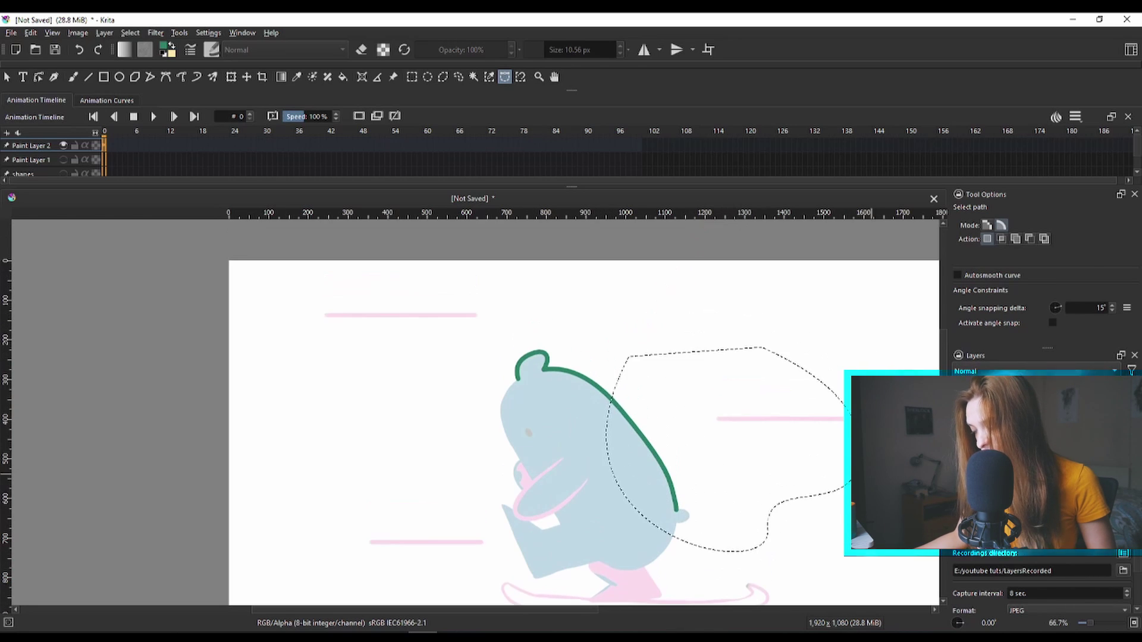
scroll(811, 461, "down", 3)
scroll(811, 462, "right", 6)
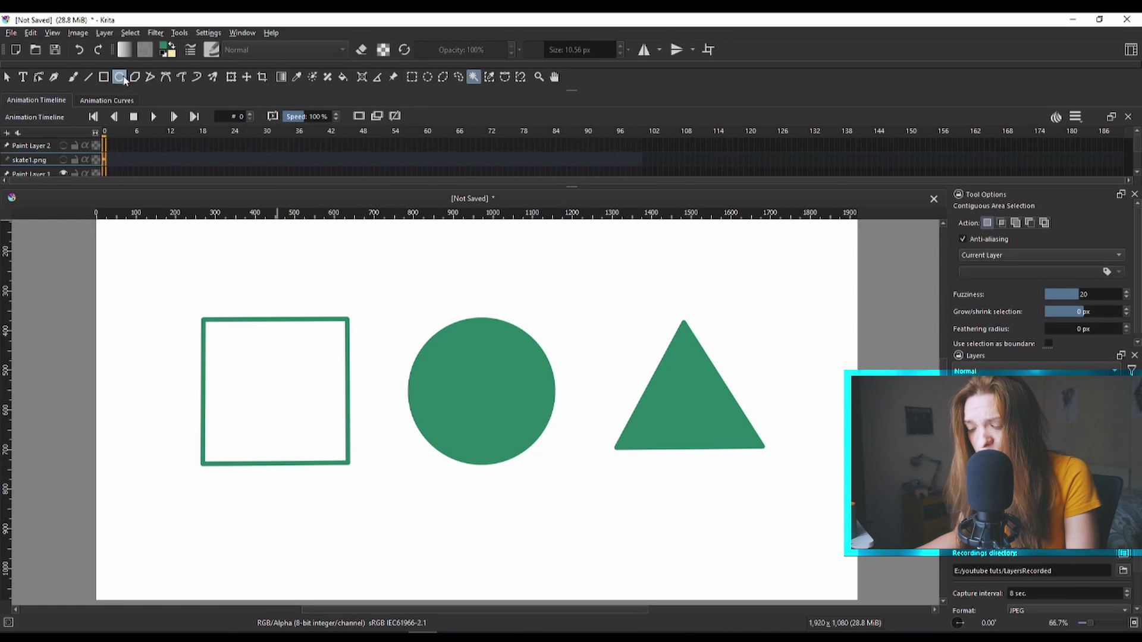
- Pan the square, circle and triangle drawing into view and reselect the Bezier Curve Tool
left_click_drag(647, 354, 708, 362)
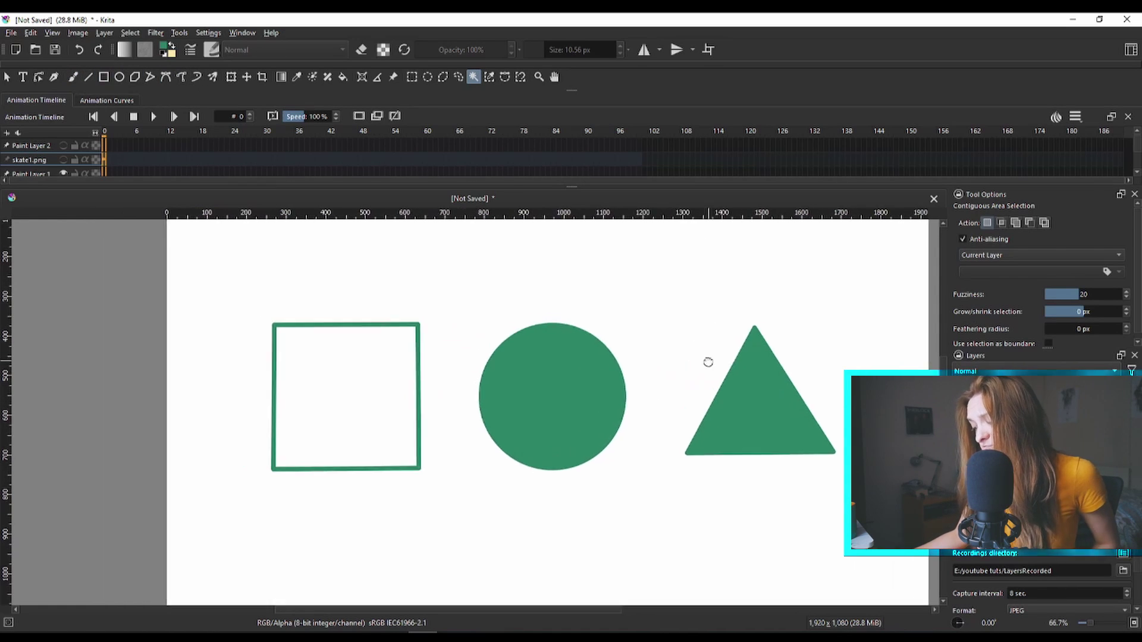
scroll(708, 362, "up", 1)
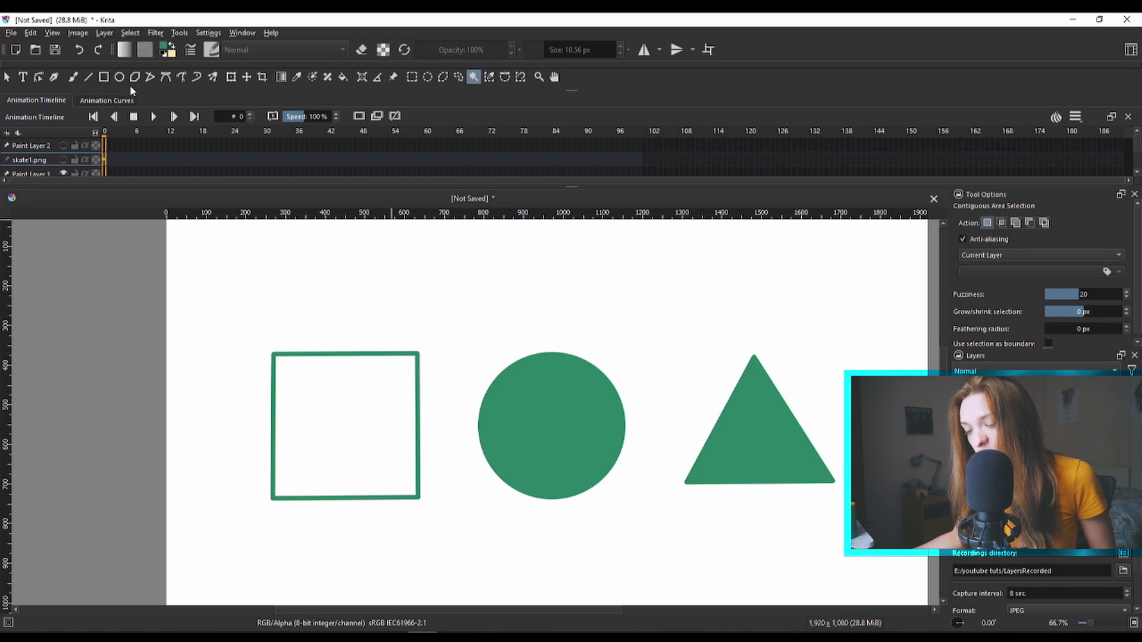
left_click(166, 78)
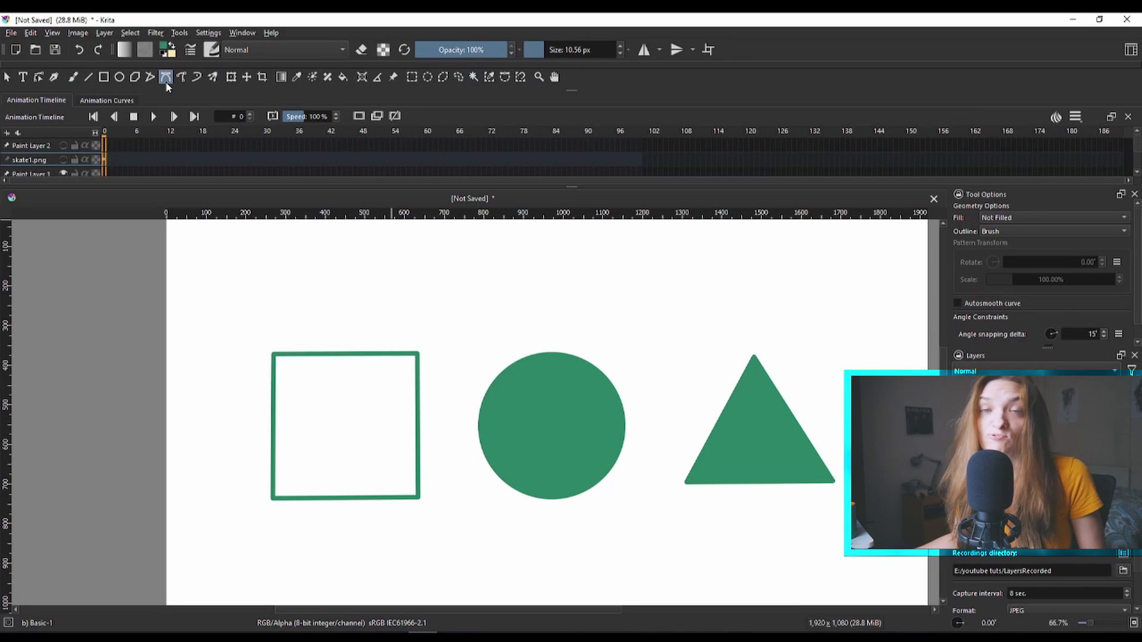